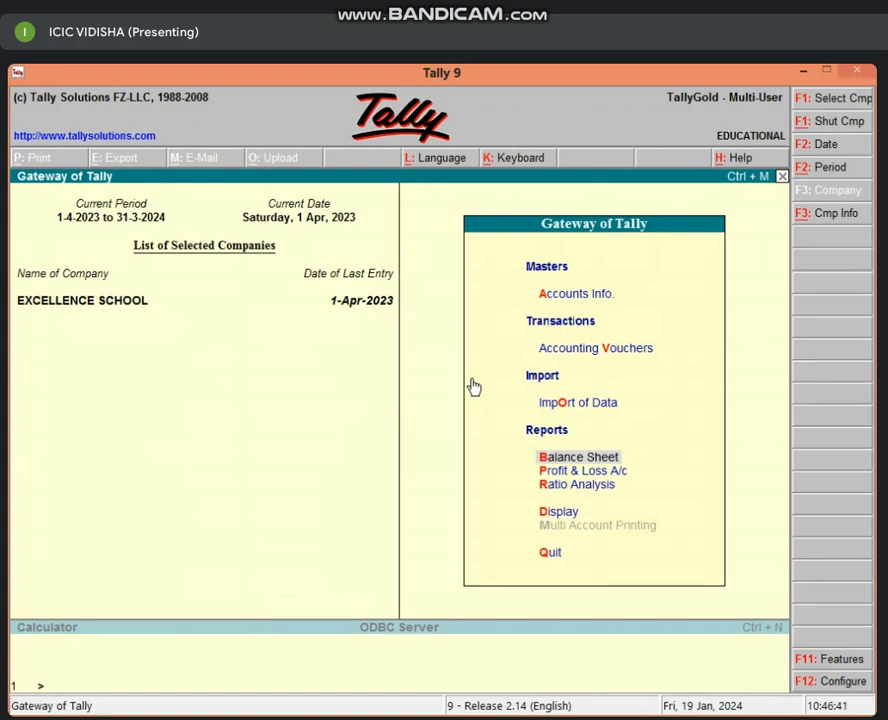
# - Start a journal voucher and create the ledger DEP A/C under Indirect Expenses as its debit account
pyautogui.press('v')
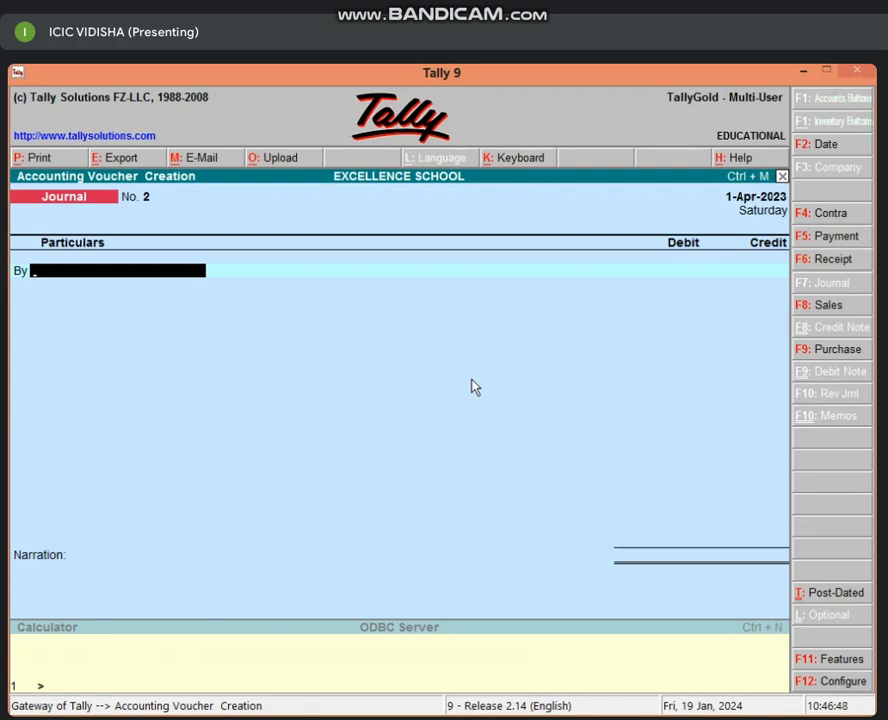
pyautogui.hotkey('alt', 'c')
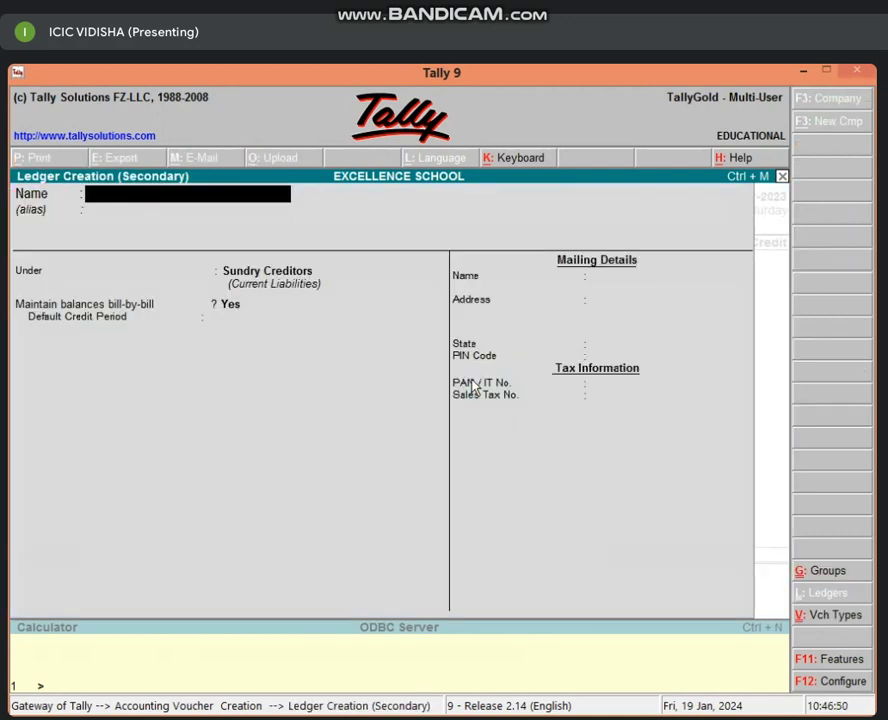
pyautogui.write('EP A/C')
pyautogui.press('Return')
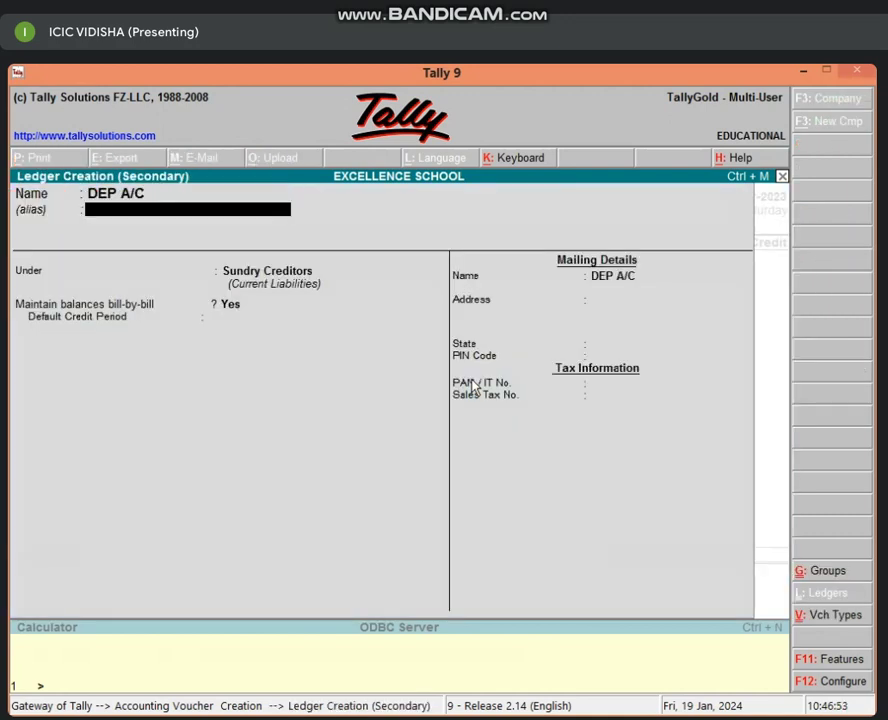
pyautogui.press('Return')
pyautogui.write('IN')
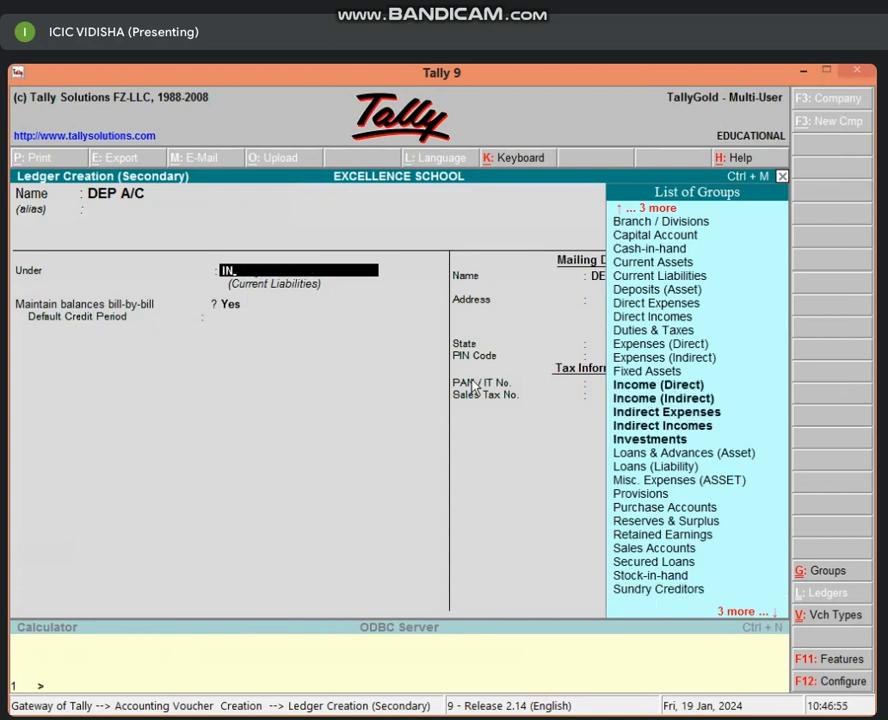
pyautogui.write('D E')
pyautogui.press('Return')
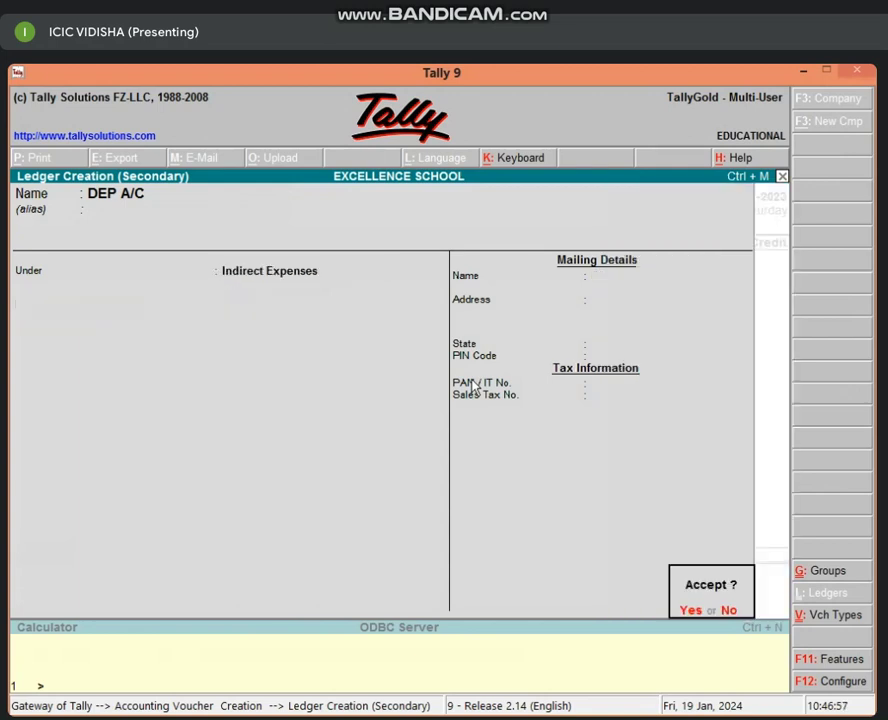
pyautogui.press('Return')
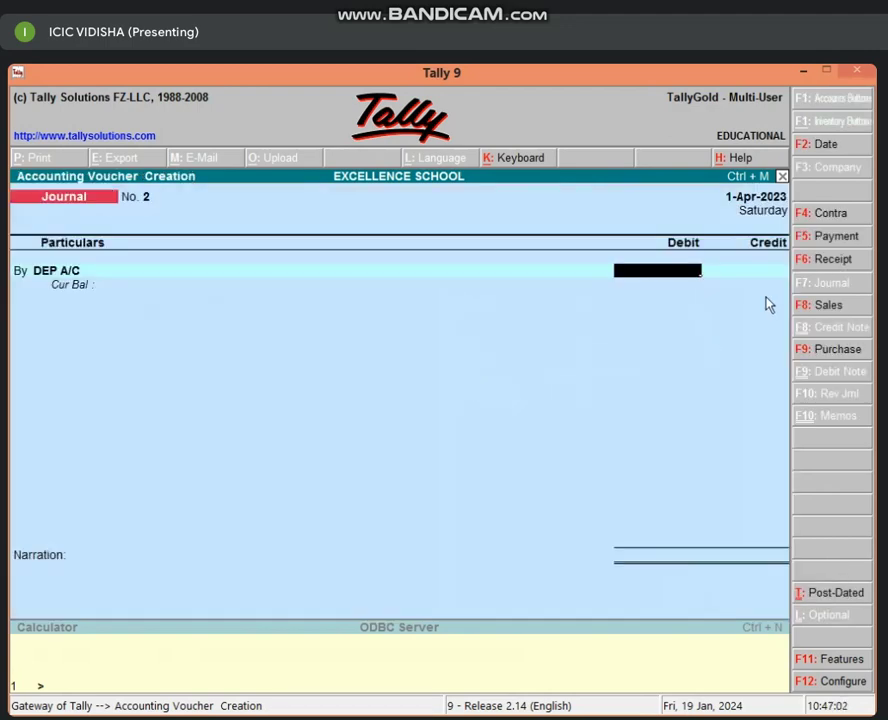
# - Look up the use day depreciation in the Excel sheet and debit DEP A/C with 11651 in the Tally journal voucher
pyautogui.click(801, 69)
pyautogui.click(372, 450)
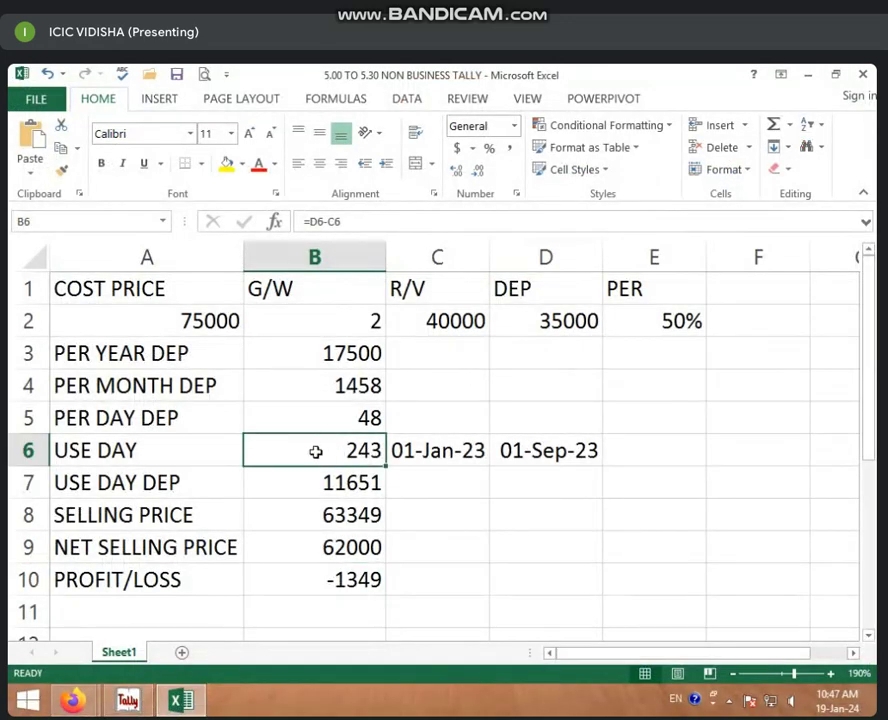
pyautogui.click(321, 494)
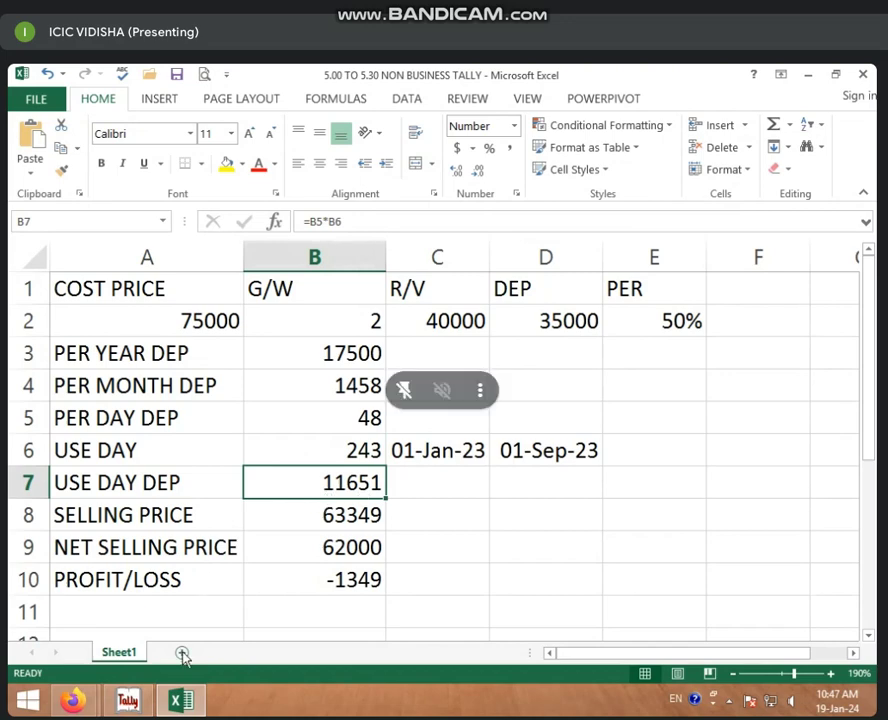
pyautogui.click(128, 700)
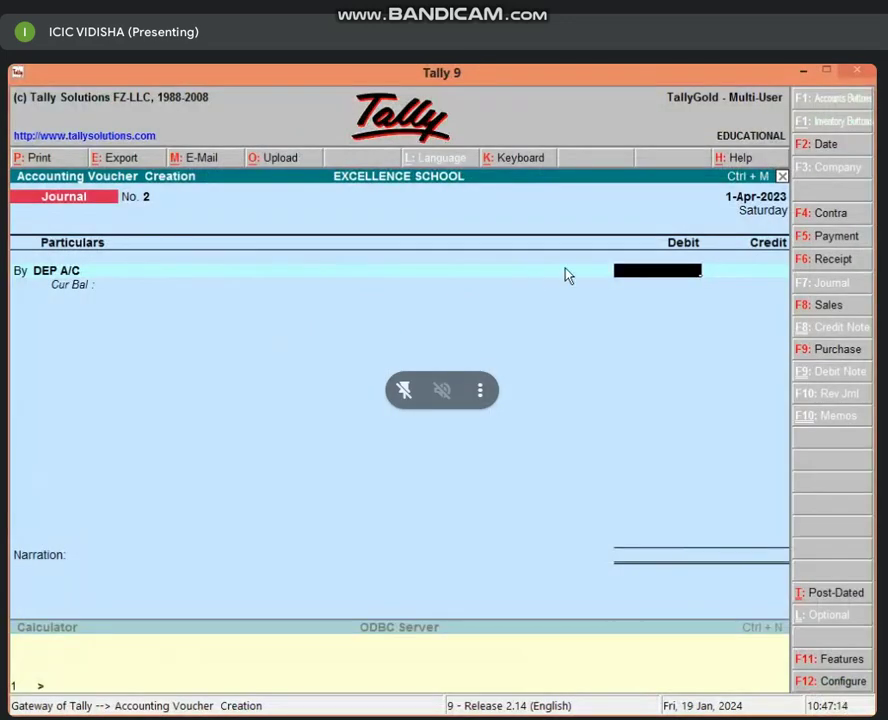
pyautogui.write('11651')
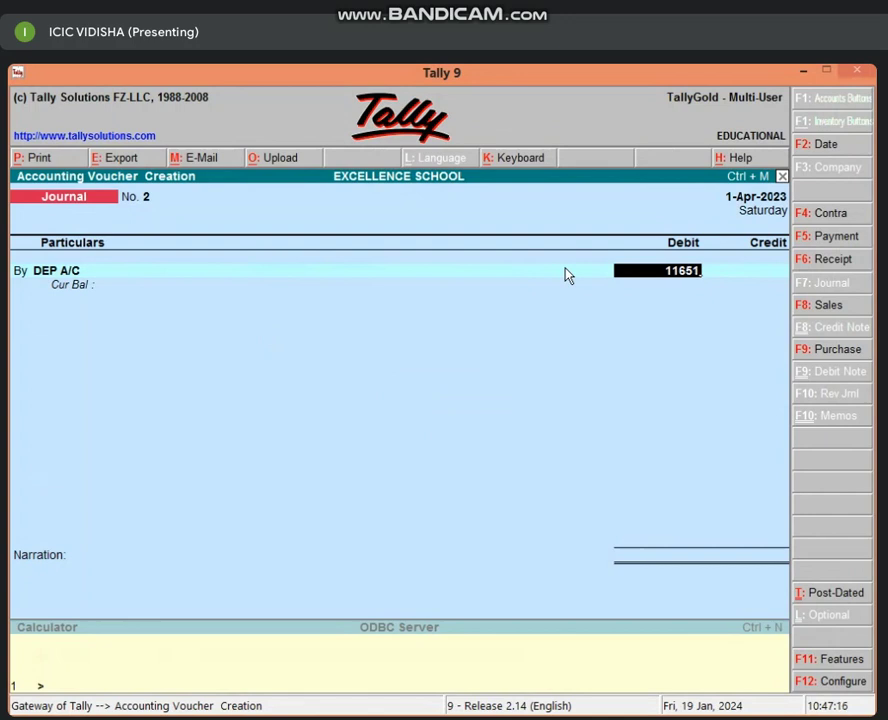
pyautogui.press('Return')
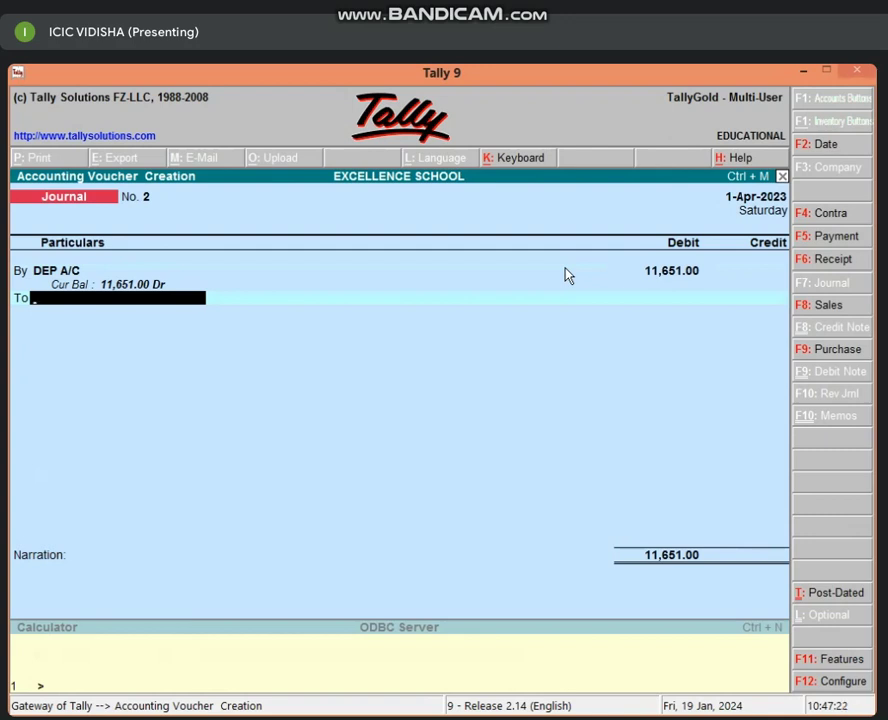
# - Credit FURNITURE A/C with 11,651.00 and save the journal voucher without a narration
pyautogui.write('F')
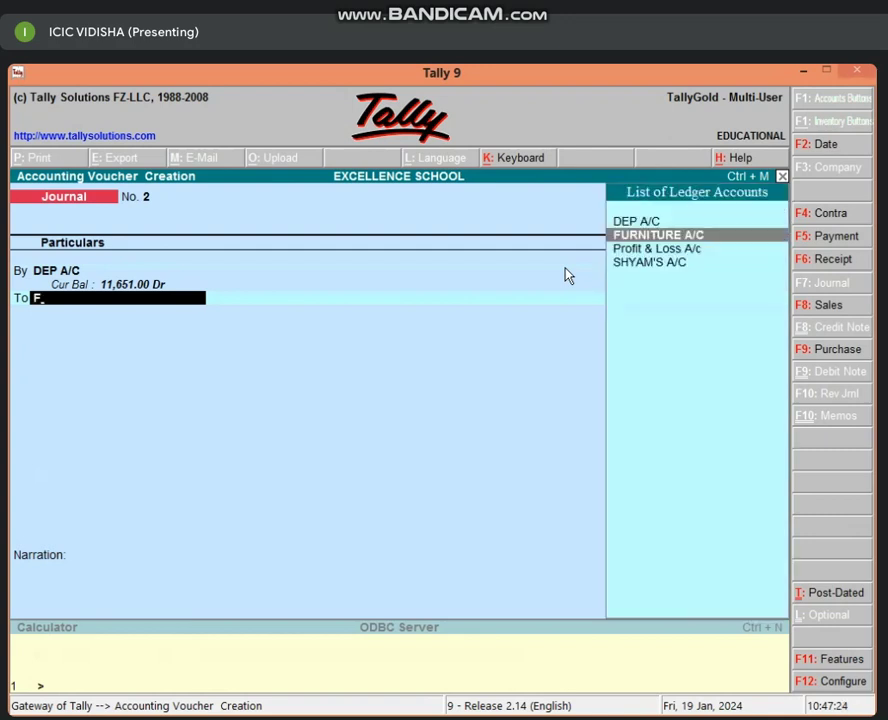
pyautogui.press('Return')
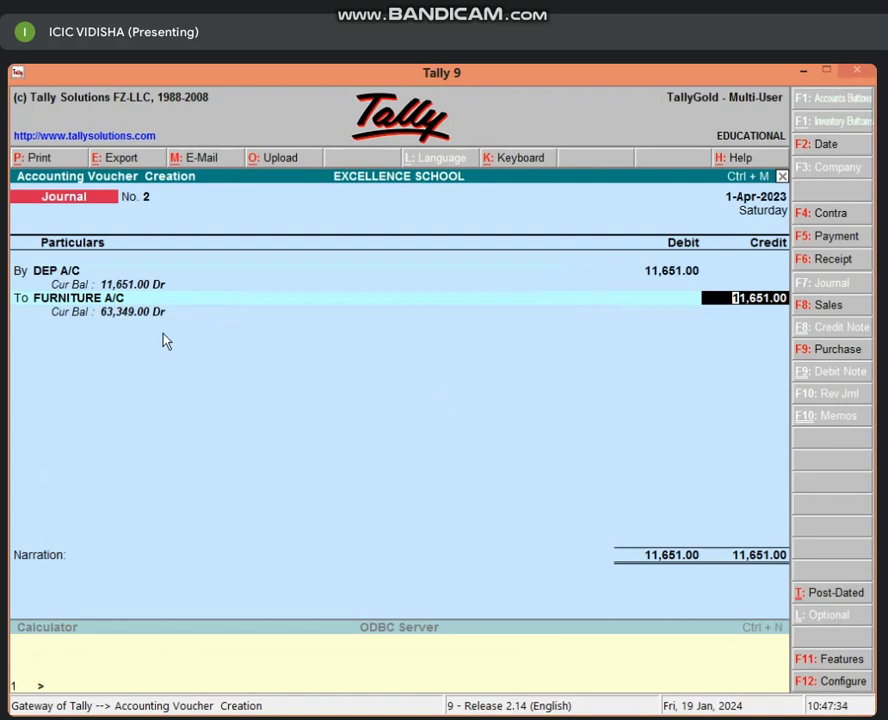
pyautogui.press('Return')
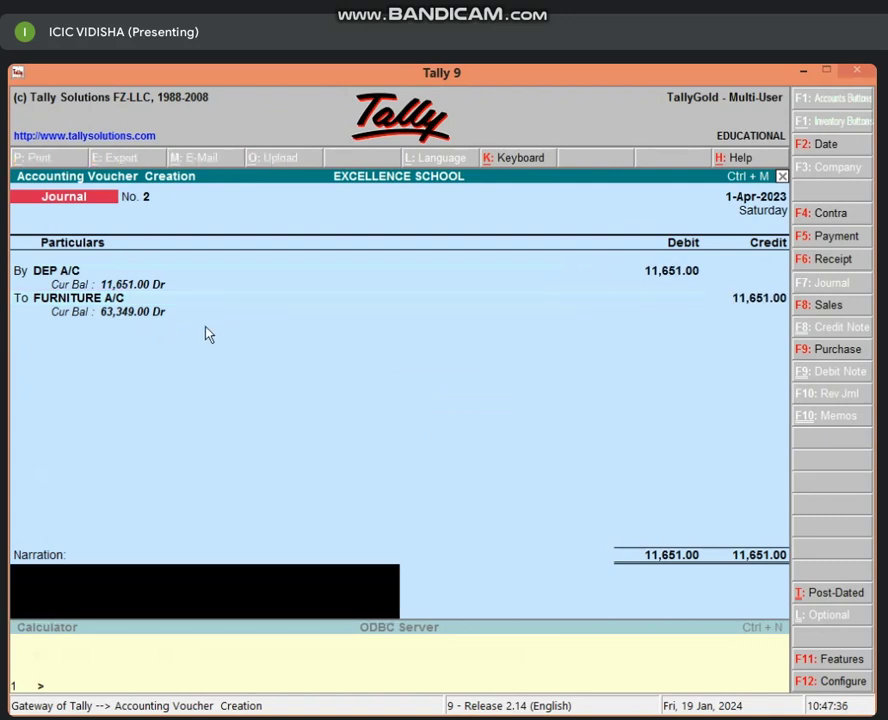
pyautogui.press('Return')
pyautogui.press('Return')
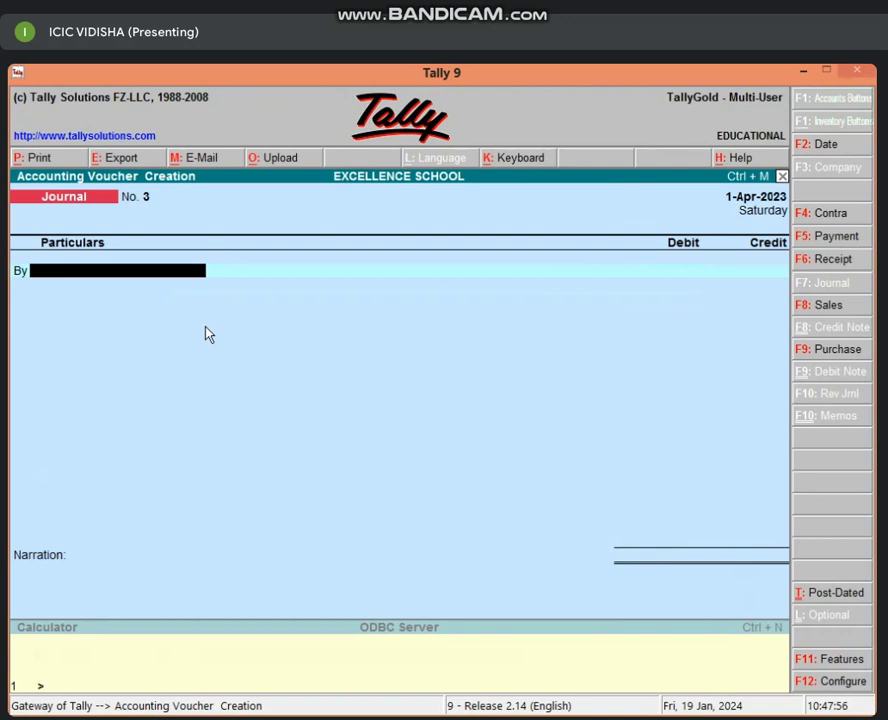
# - Start a receipt voucher and credit FURNITURE A/C with 62000, the net selling price from the Excel sheet
pyautogui.press('F6')
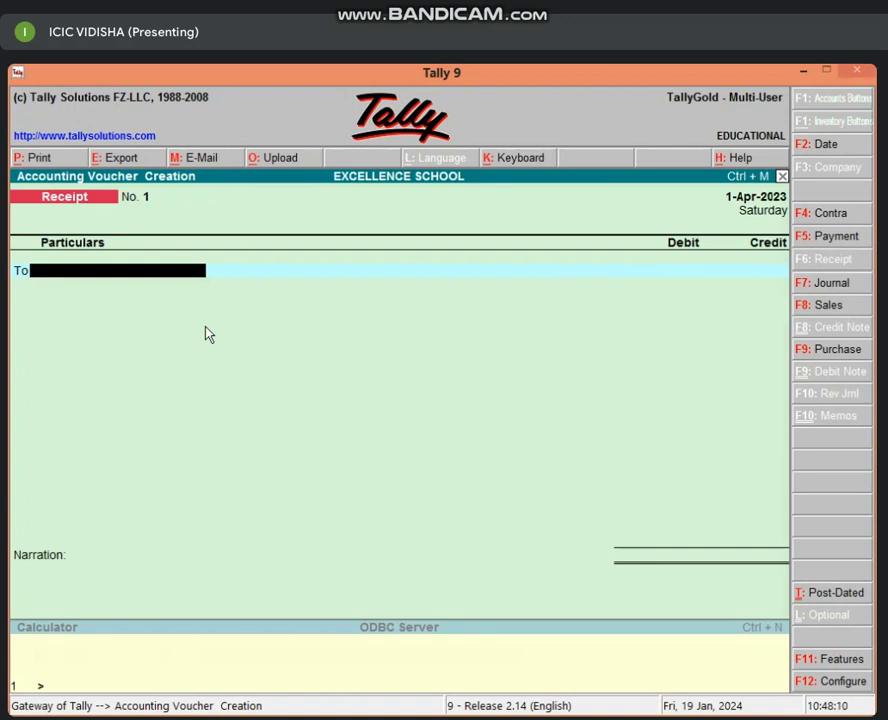
pyautogui.write('FU')
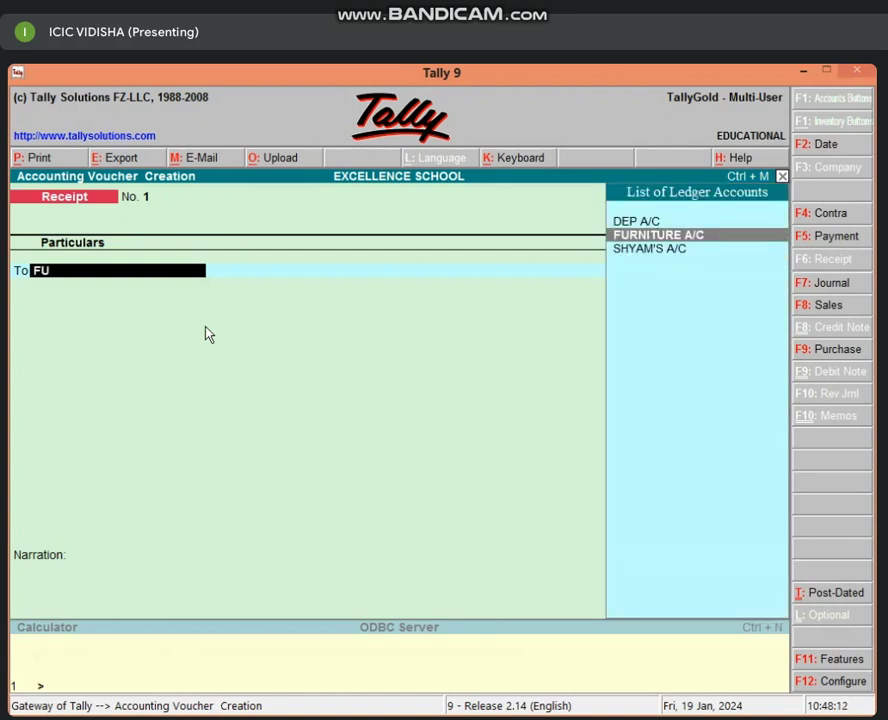
pyautogui.press('Return')
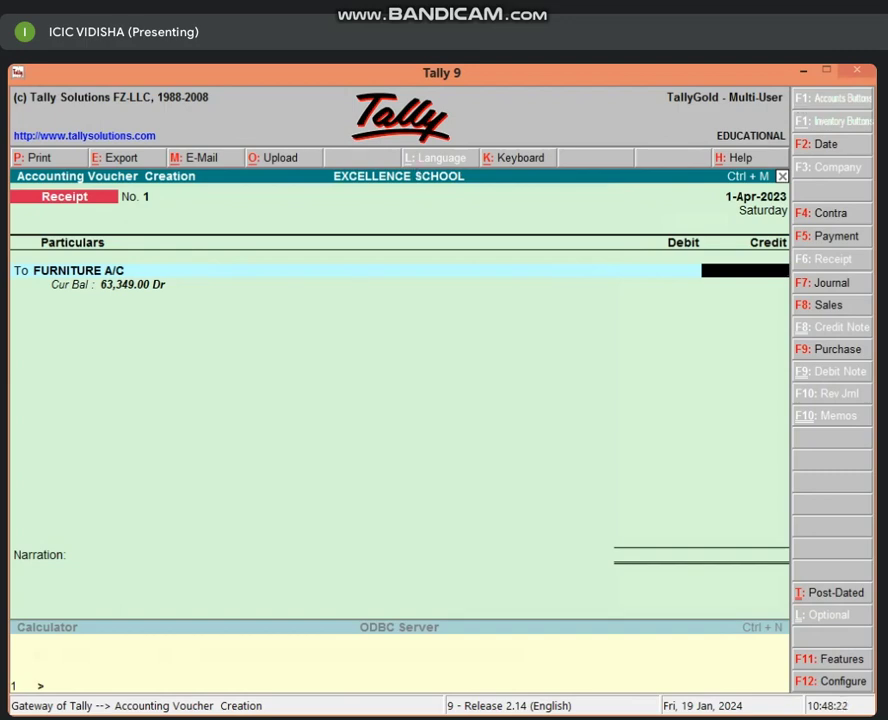
pyautogui.click(805, 72)
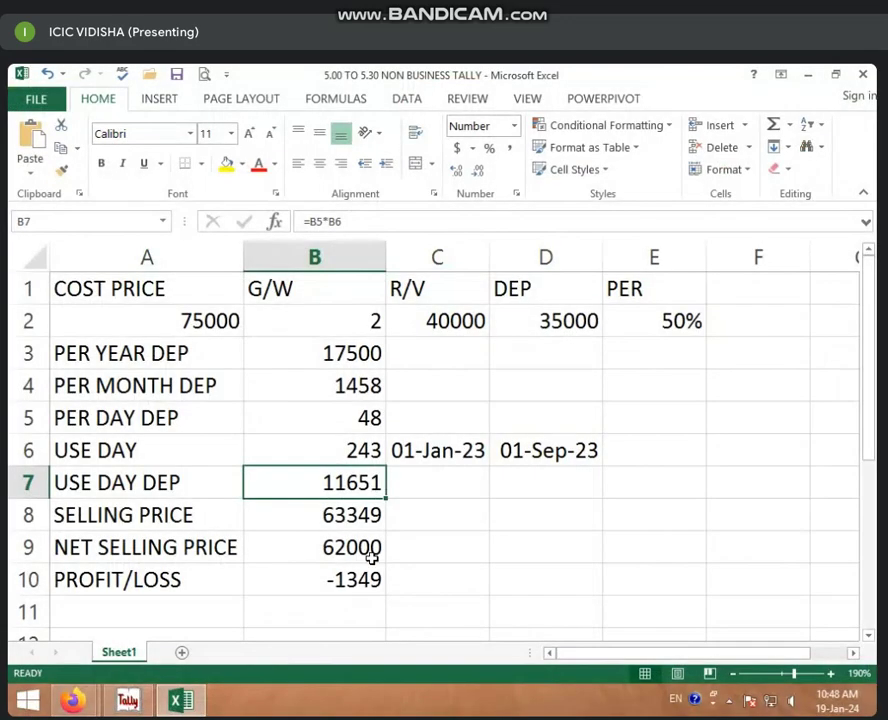
pyautogui.click(342, 552)
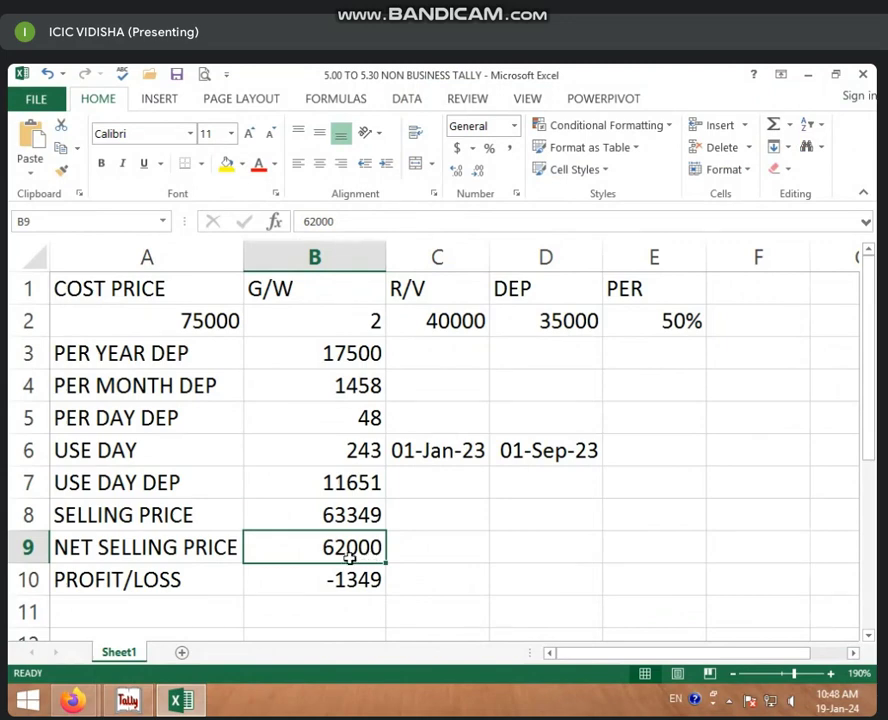
pyautogui.click(127, 700)
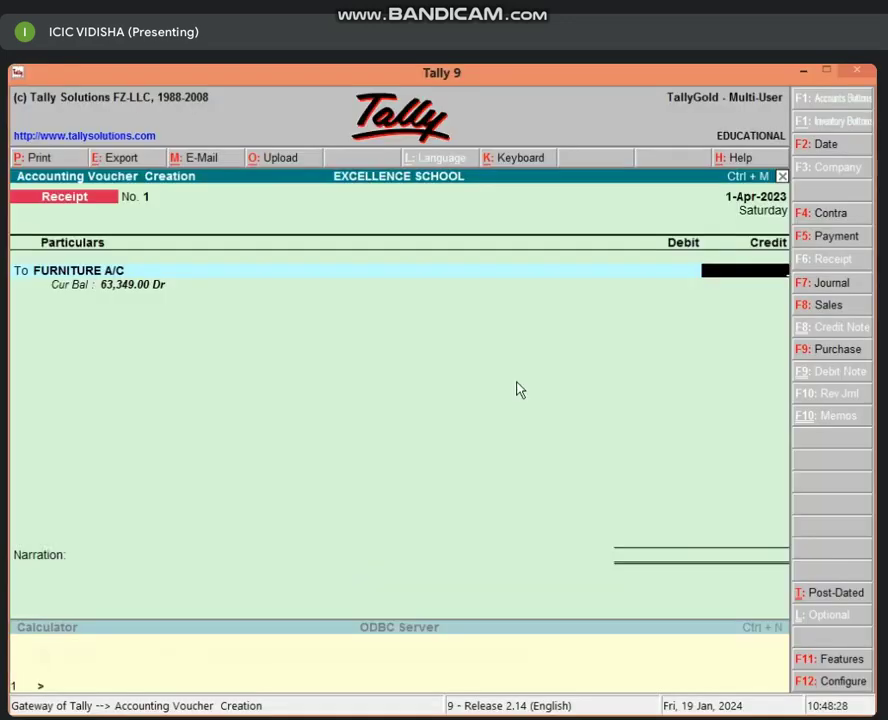
pyautogui.write('62000')
pyautogui.press('Return')
pyautogui.press('Return')
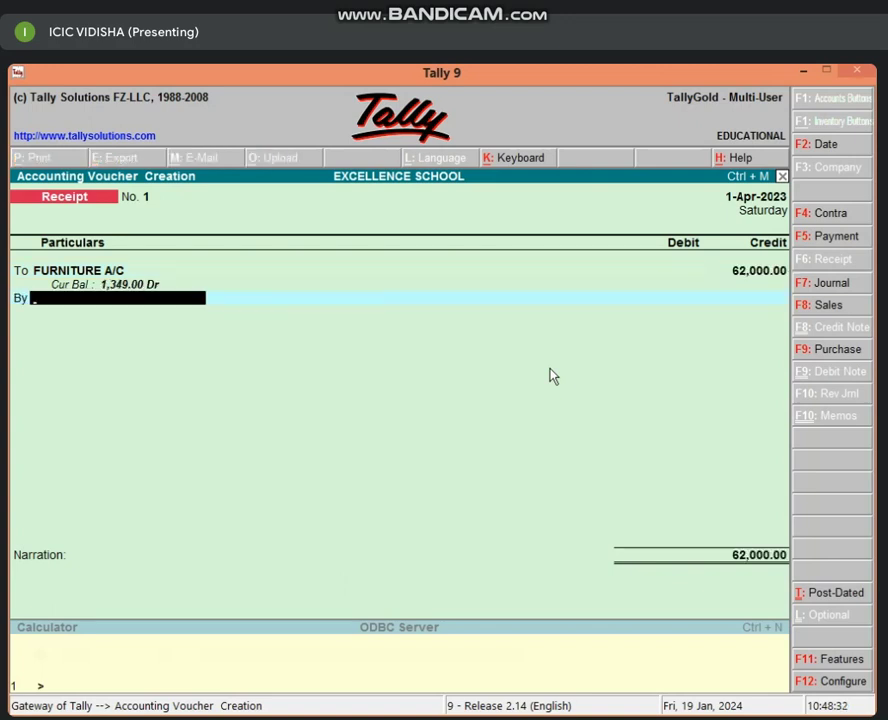
# - Debit Cash with 62,000.00 and save the receipt voucher without a narration
pyautogui.write('CAS')
pyautogui.press('Return')
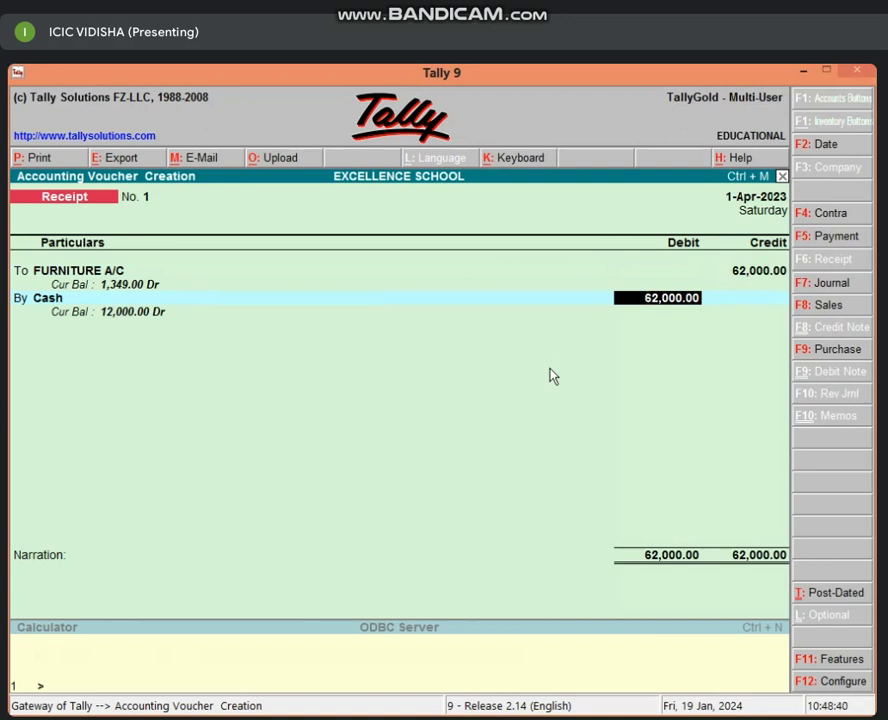
pyautogui.press('Return')
pyautogui.press('Return')
pyautogui.press('Return')
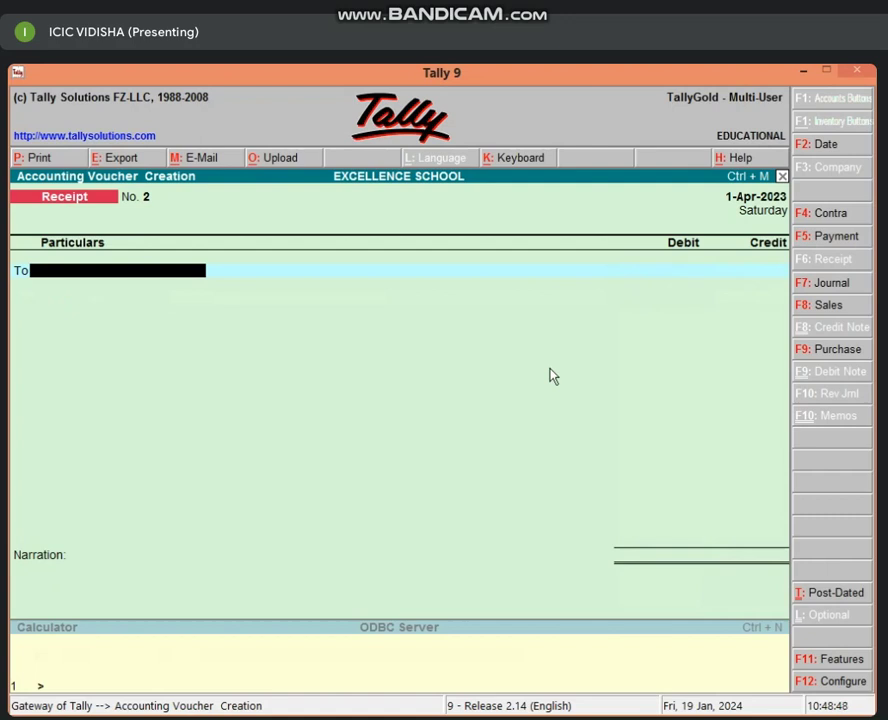
# - Start a journal voucher and create a ledger named for the debtor under Sundry Debtors, keeping bill-by-bill balances on
pyautogui.press('F7')
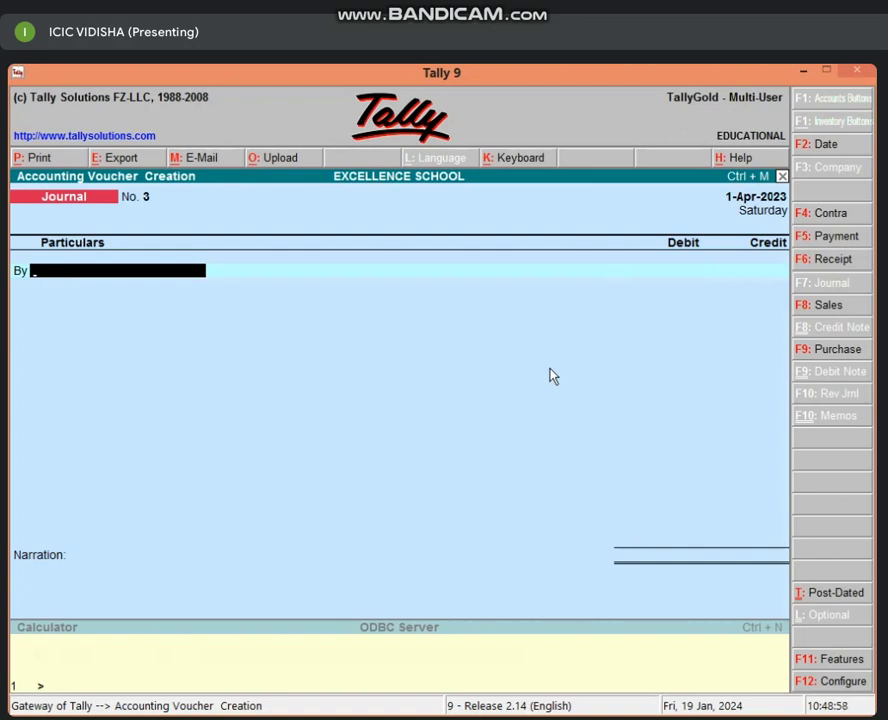
pyautogui.hotkey('alt', 'c')
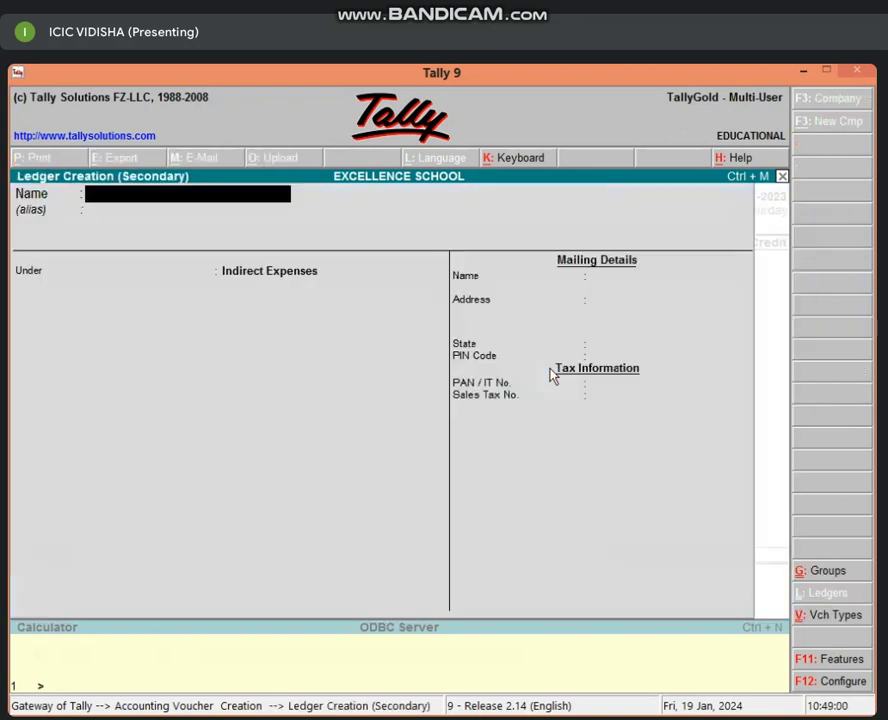
pyautogui.write("RAM'S")
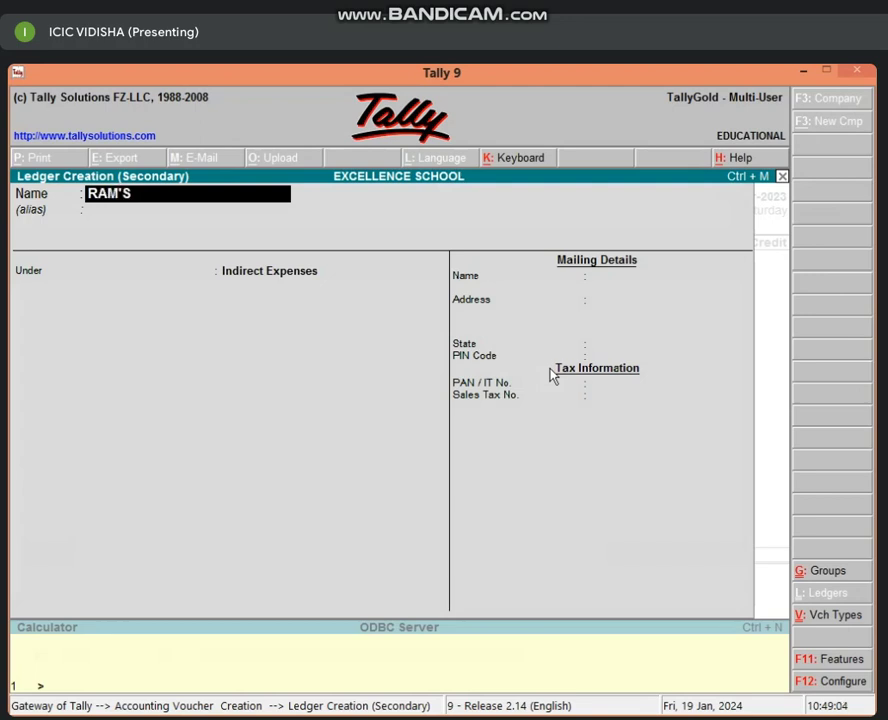
pyautogui.write(' A/C')
pyautogui.press('Return')
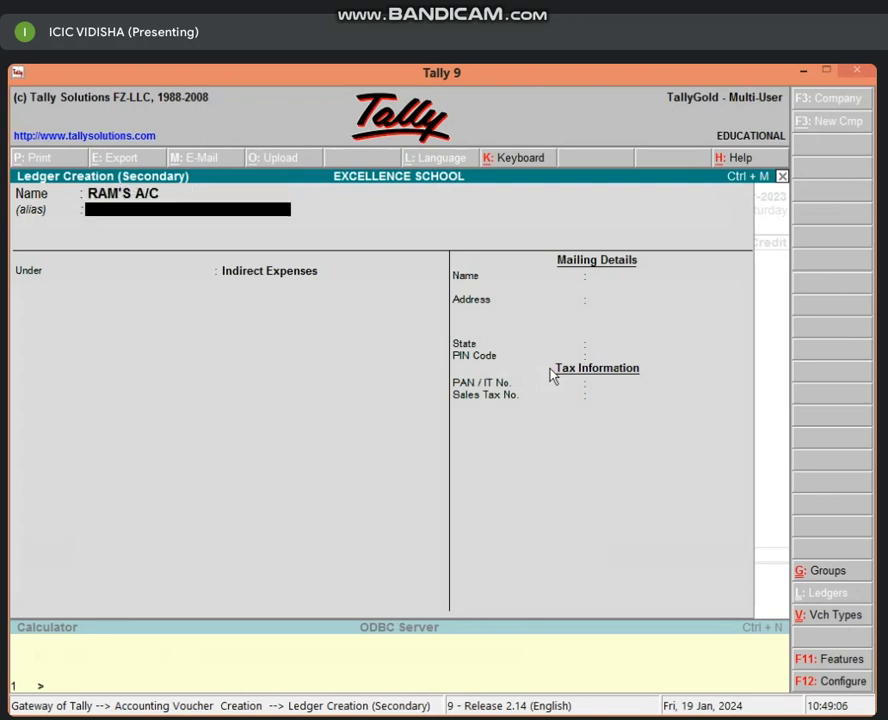
pyautogui.press('Return')
pyautogui.write('SUN')
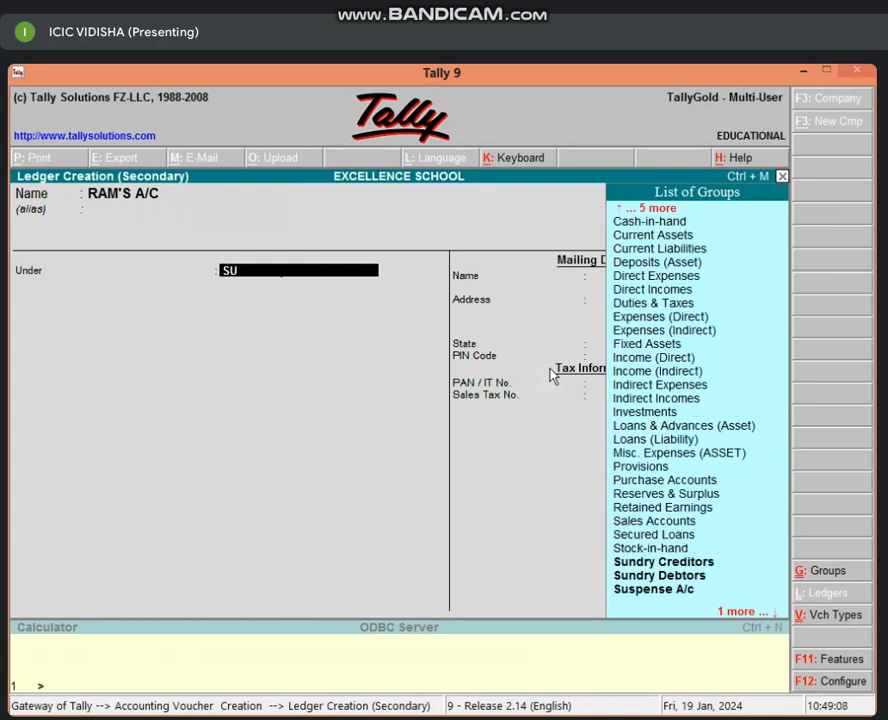
pyautogui.press('Down')
pyautogui.press('Down')
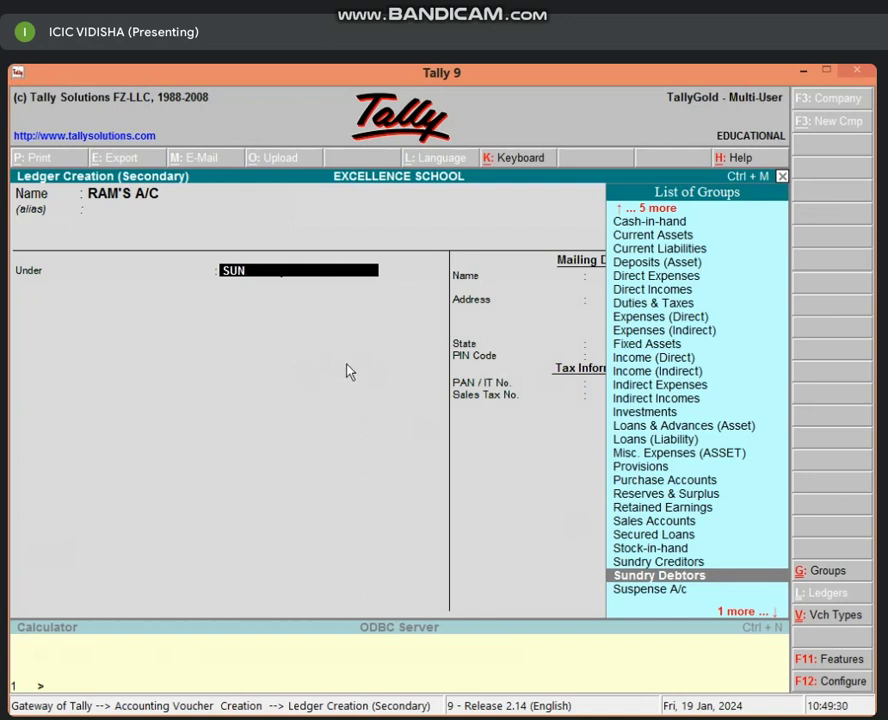
pyautogui.click(658, 577)
pyautogui.press('Return')
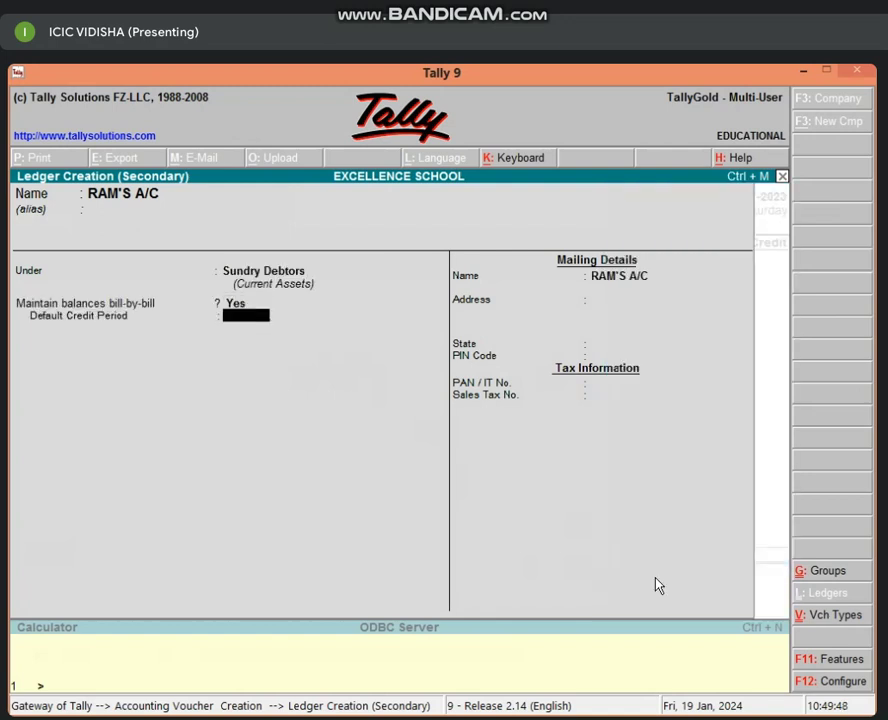
# - Set the debtor ledger's default credit period to 30 days, leave the address and tax details blank, and save it
pyautogui.write('30')
pyautogui.press('Return')
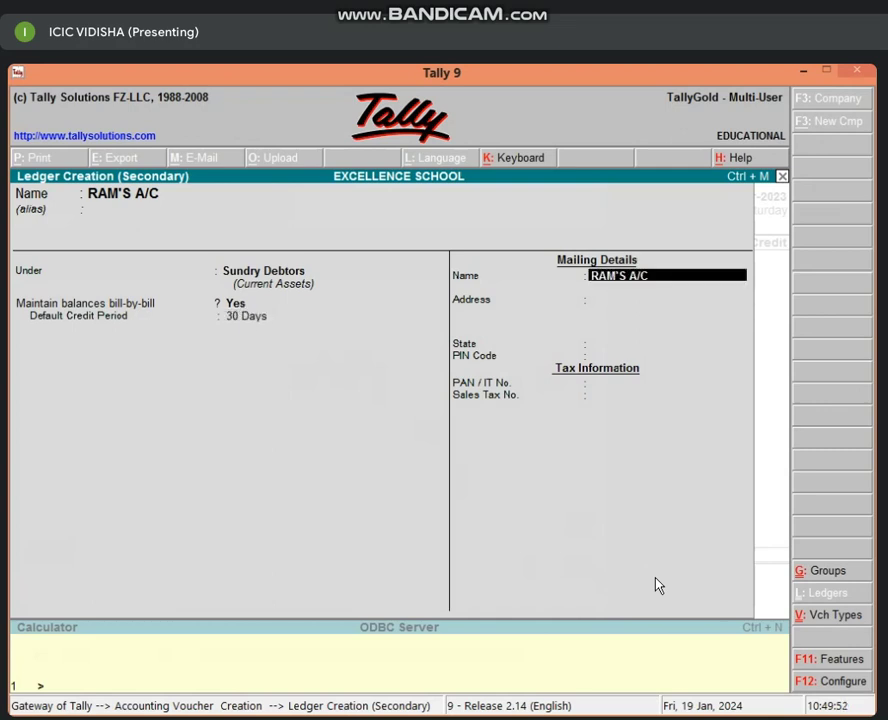
pyautogui.press('Return')
pyautogui.press('Return')
pyautogui.press('Return')
pyautogui.press('Return')
pyautogui.press('Return')
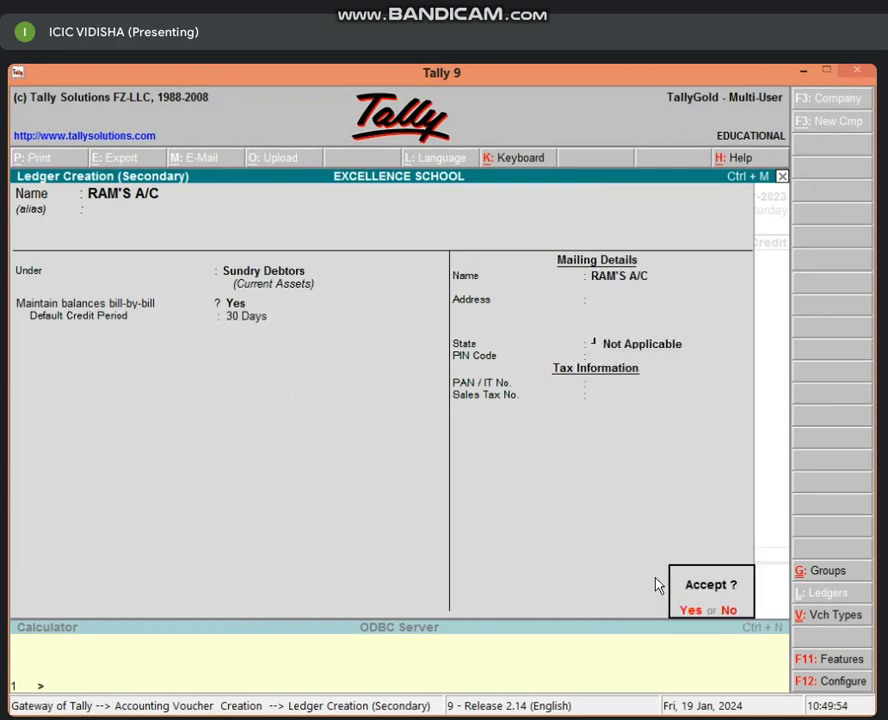
pyautogui.press('Return')
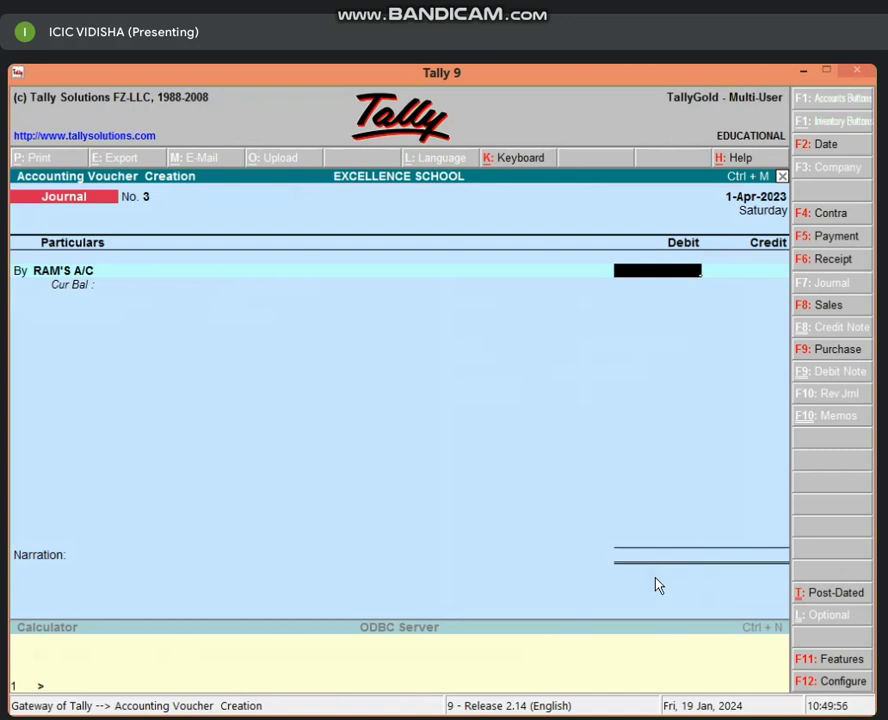
# - Debit the debtor's ledger with 12,000 as a New Ref bill, keeping the 30-day credit period
pyautogui.write('12,')
pyautogui.write('000')
pyautogui.press('Return')
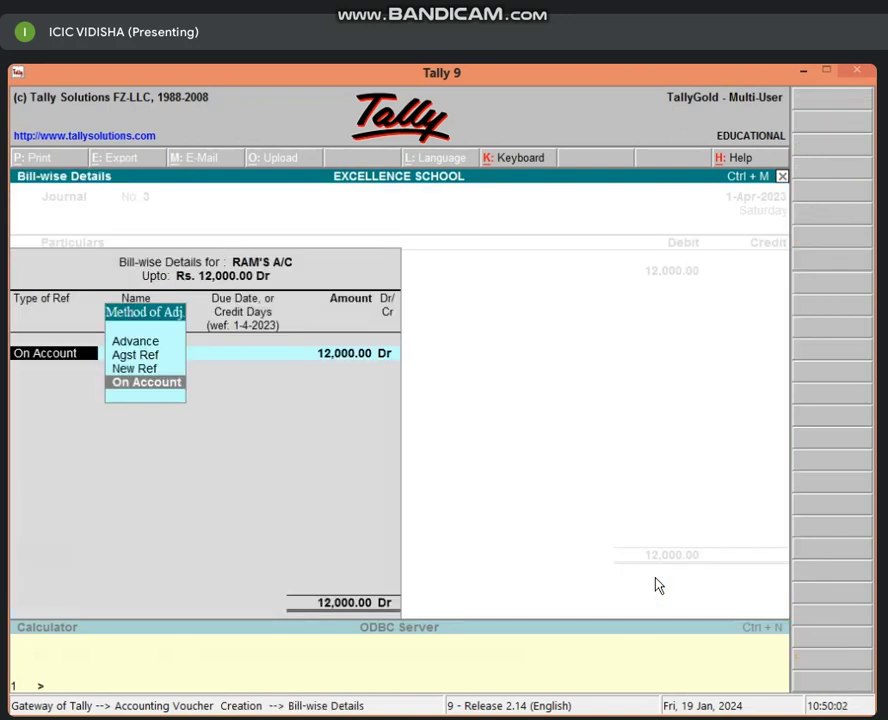
pyautogui.press('Up')
pyautogui.press('Return')
pyautogui.press('Return')
pyautogui.press('Return')
pyautogui.press('Return')
pyautogui.press('Return')
pyautogui.press('Return')
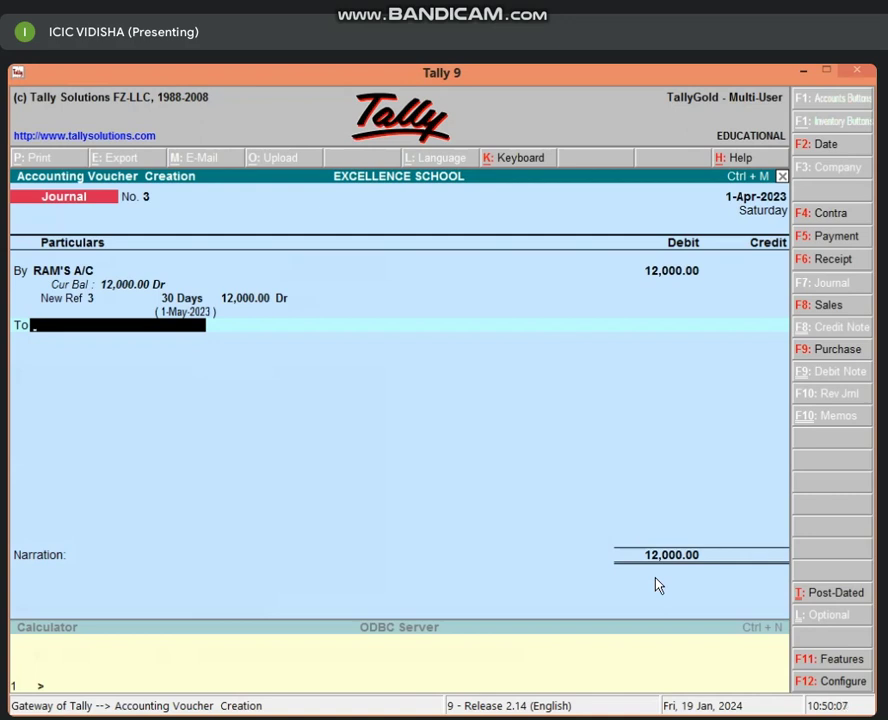
# - Credit FURNITURE A/C with 12,000.00 and quit the journal voucher without saving it
pyautogui.write('F')
pyautogui.press('Return')
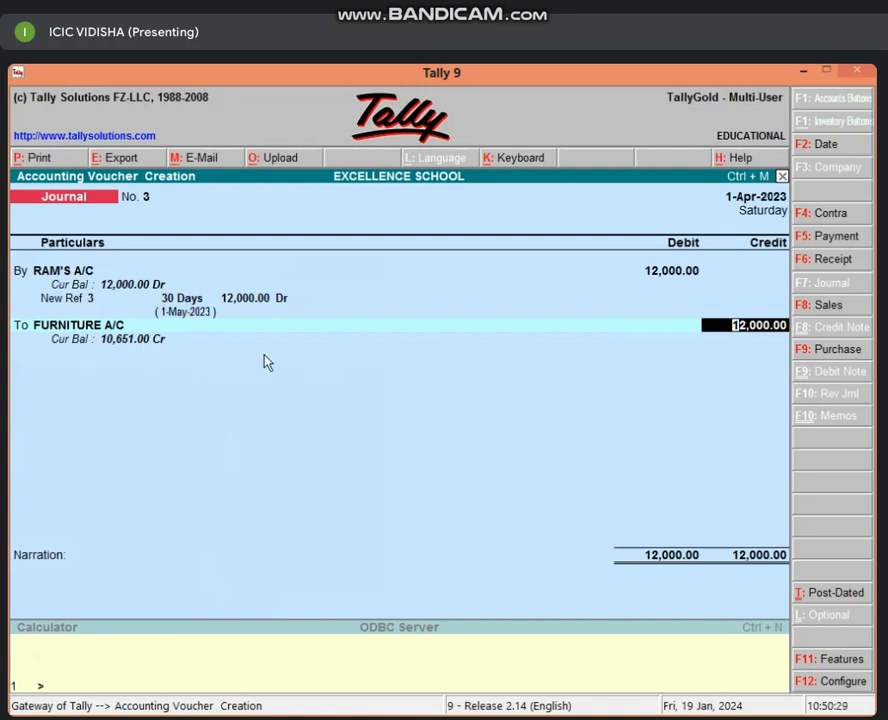
pyautogui.press('Escape')
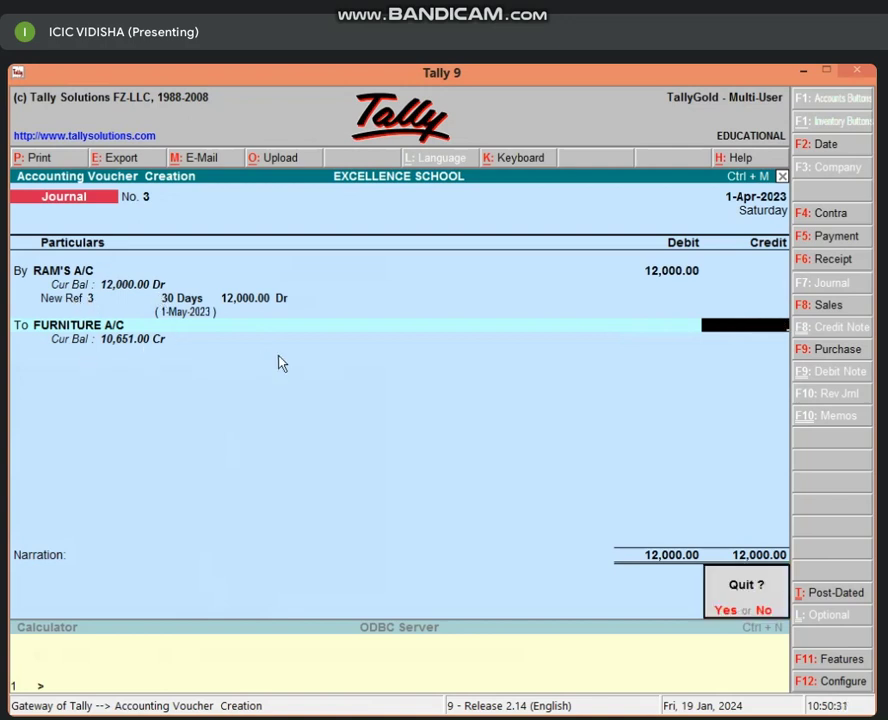
pyautogui.press('y')
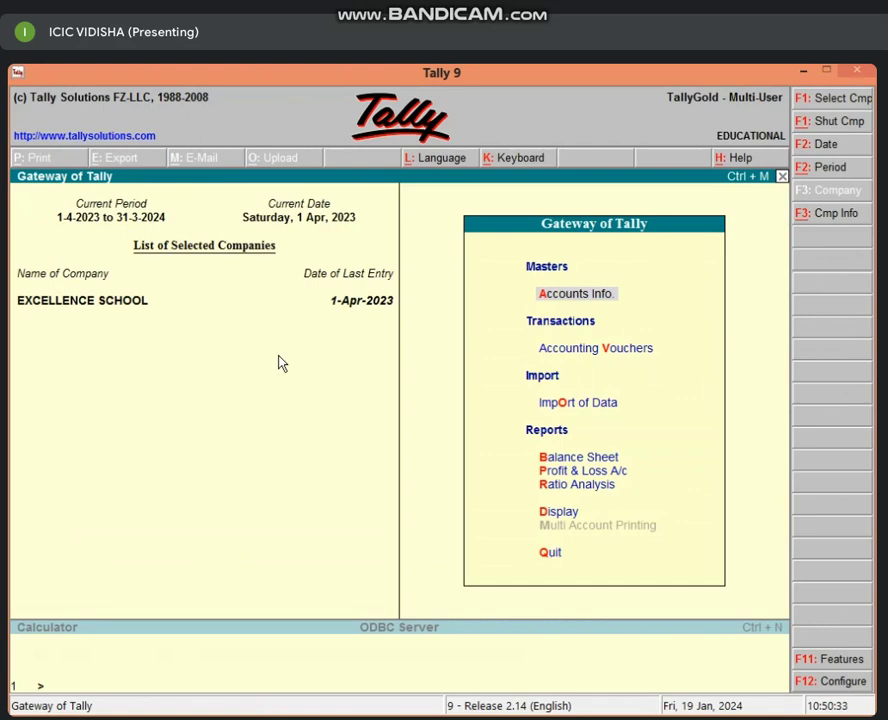
# - Examine the balance sheet's Fixed Assets group and the PROFIT/LOSS value in cell B10 of the Excel sheet
pyautogui.press('b')
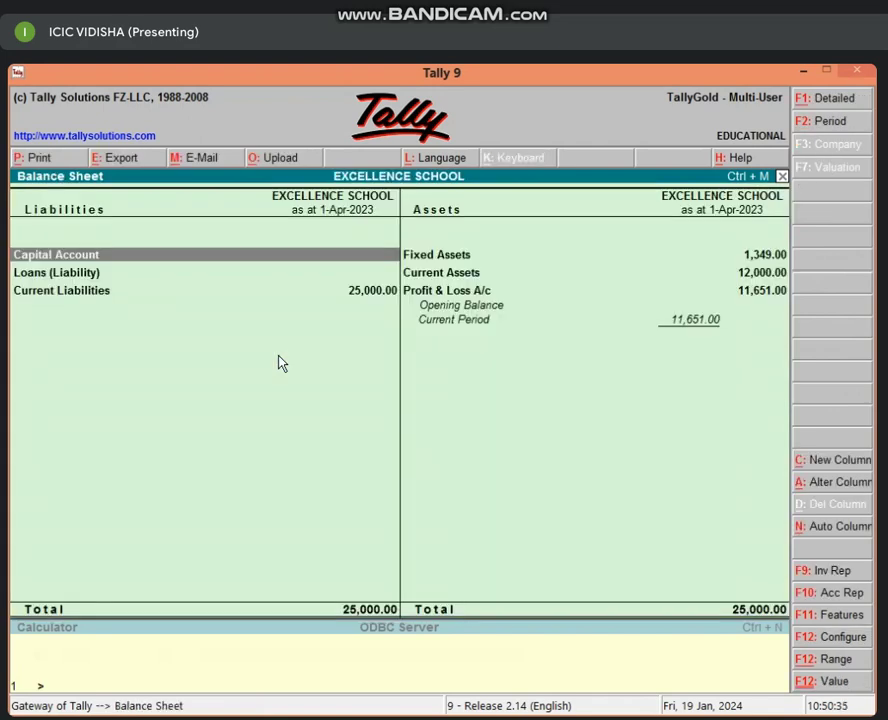
pyautogui.press('Right')
pyautogui.press('Return')
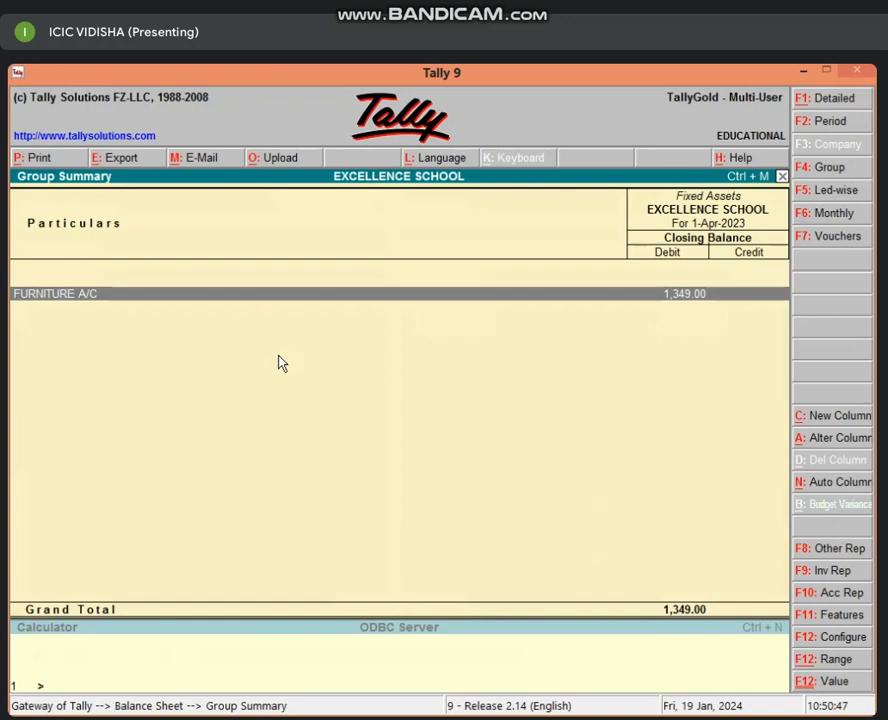
pyautogui.press('Escape')
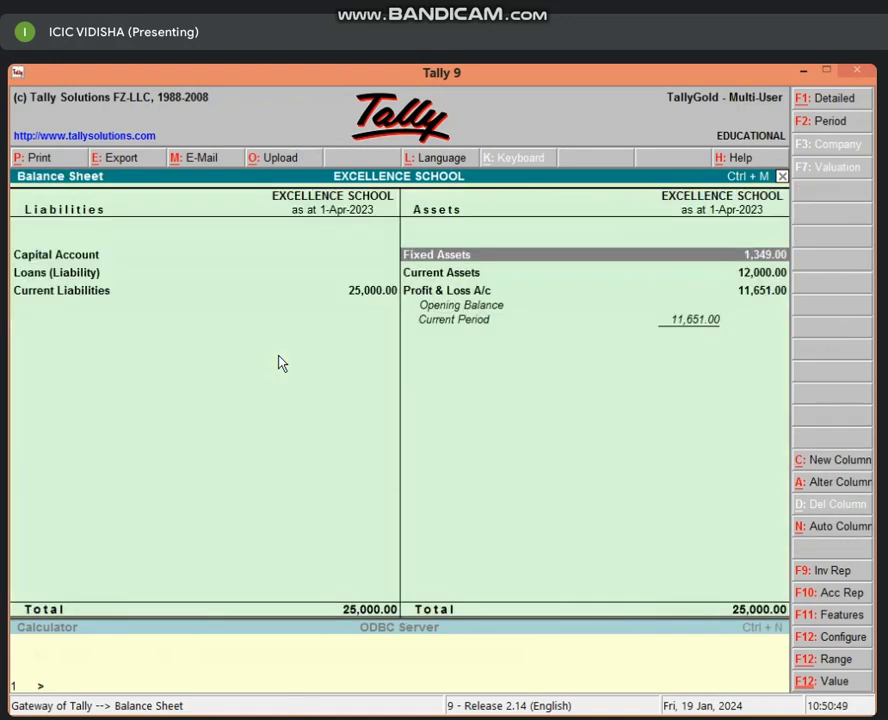
pyautogui.press('Escape')
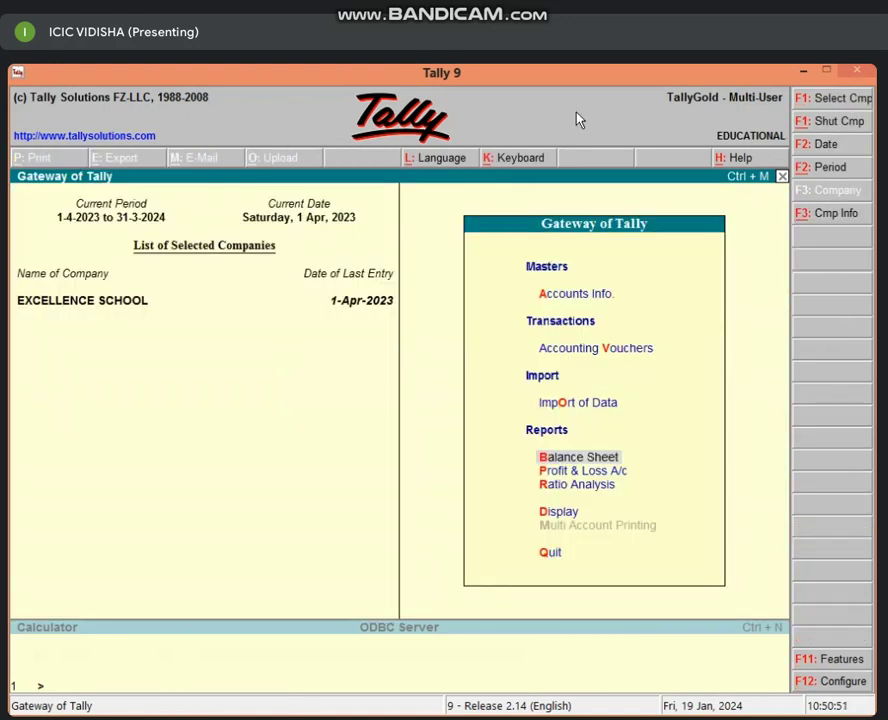
pyautogui.click(800, 73)
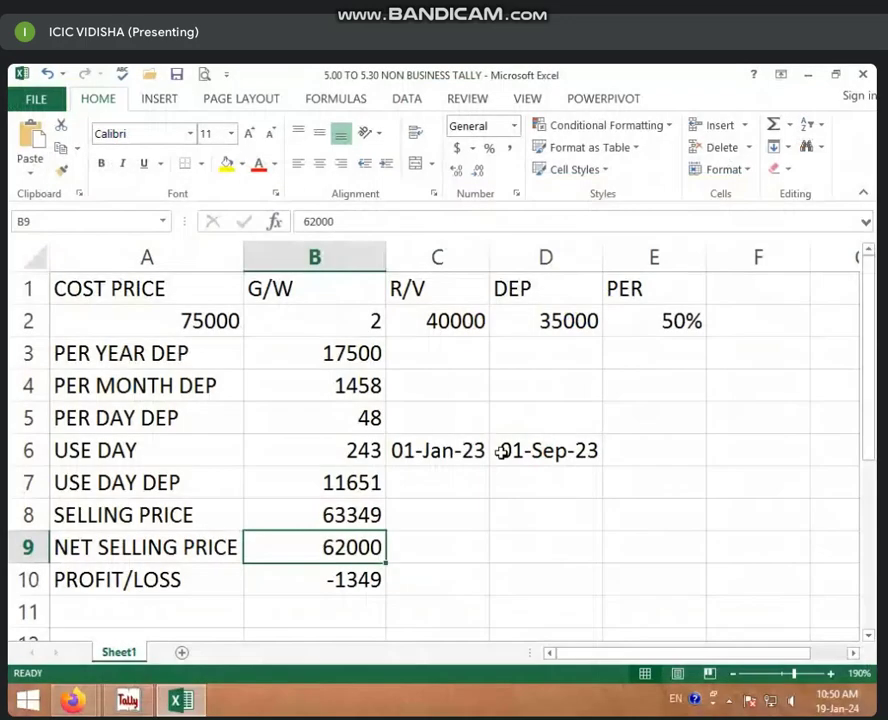
pyautogui.click(338, 581)
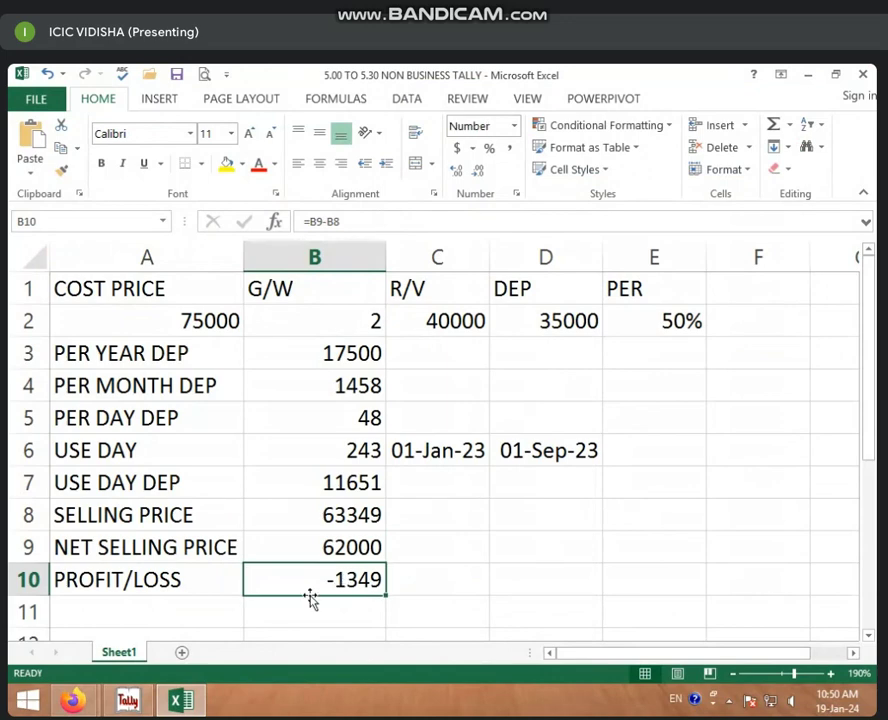
# - Switch back to Tally and debit Profit & Loss A/c with 1349 in a new journal voucher
pyautogui.click(139, 699)
pyautogui.press('v')
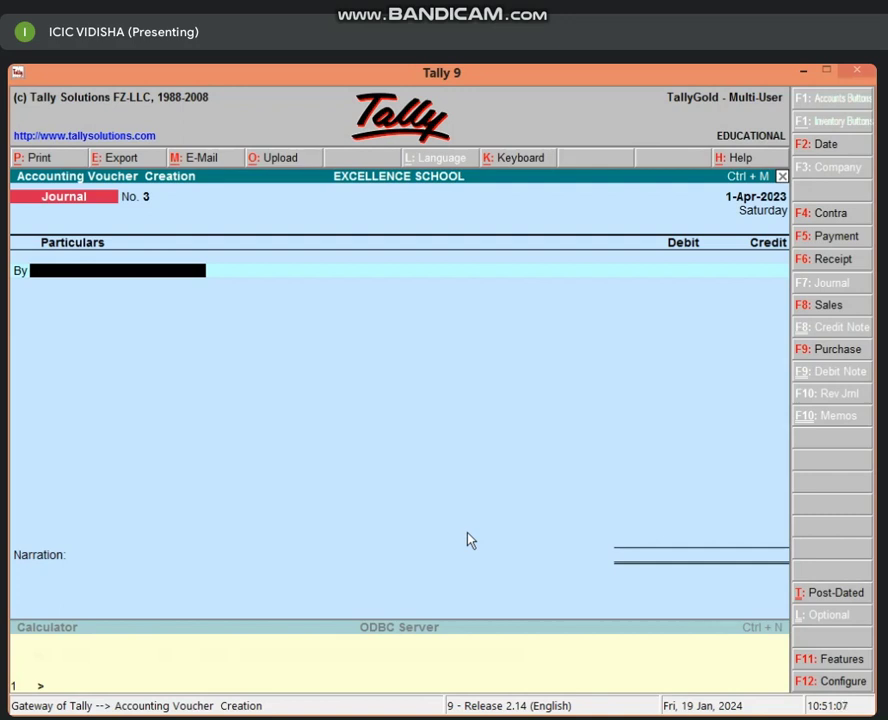
pyautogui.write('P')
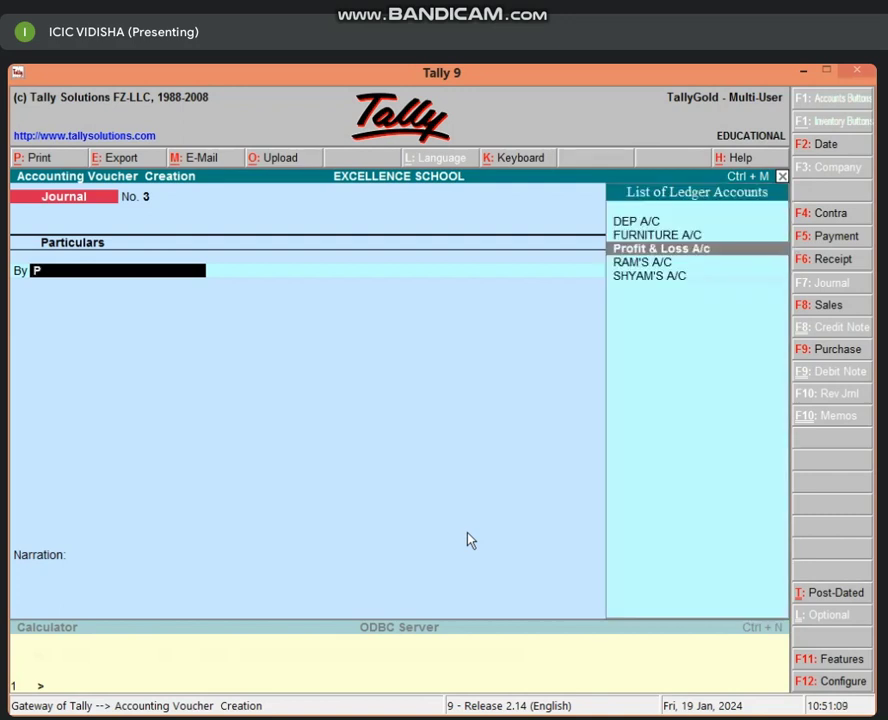
pyautogui.press('Return')
pyautogui.write('1349')
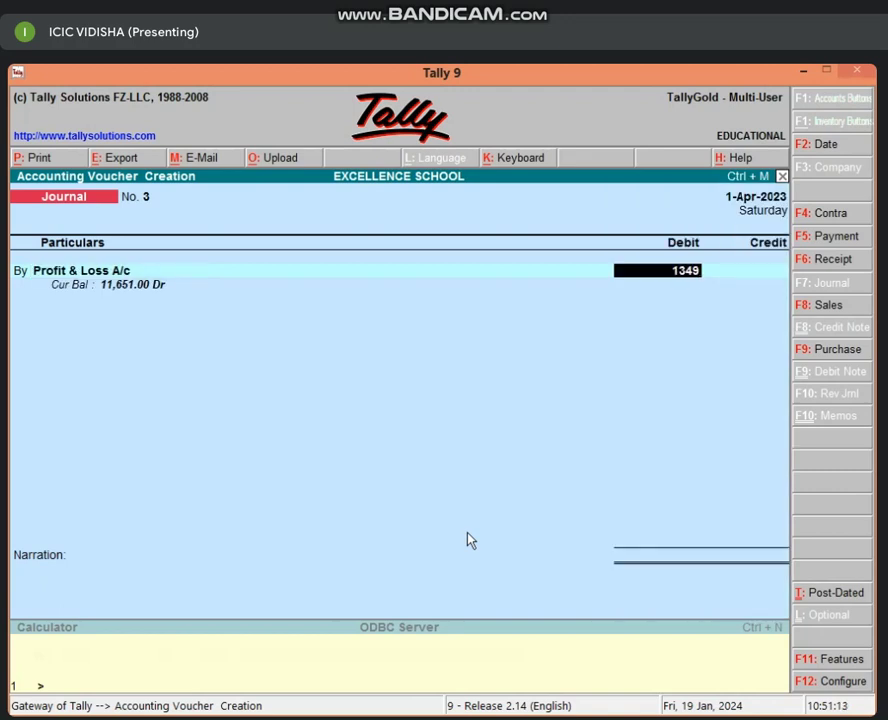
pyautogui.press('Return')
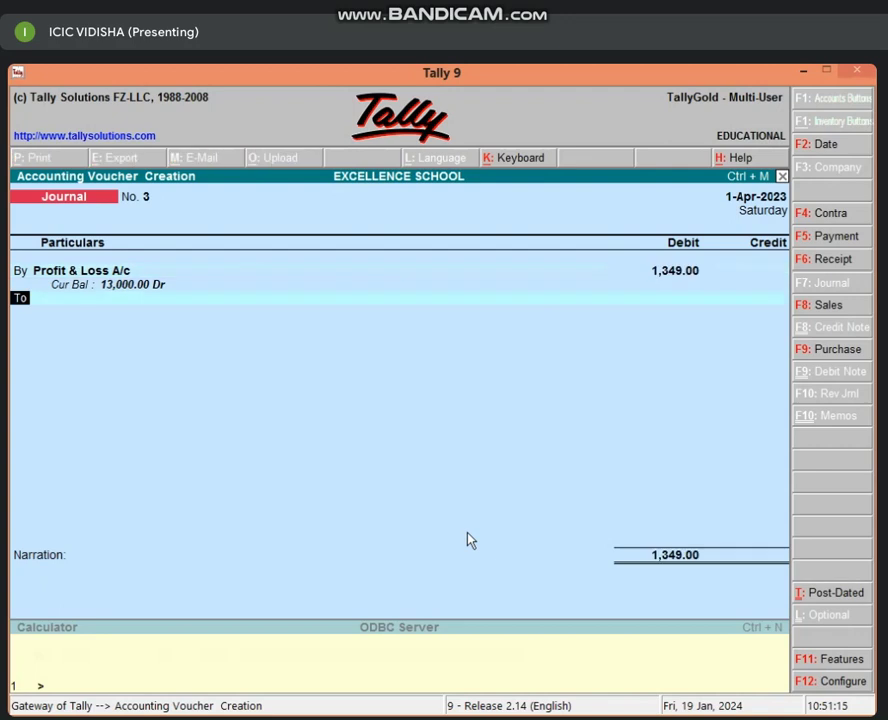
# - Credit FURNITURE A/C with 1,349.00 and save the journal voucher without a narration
pyautogui.write('F')
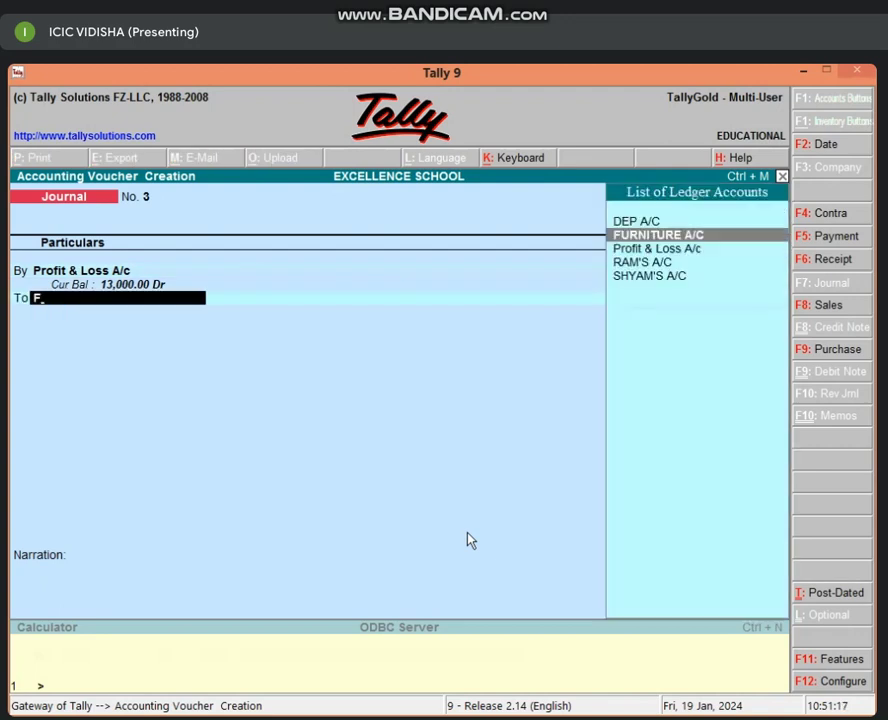
pyautogui.press('Return')
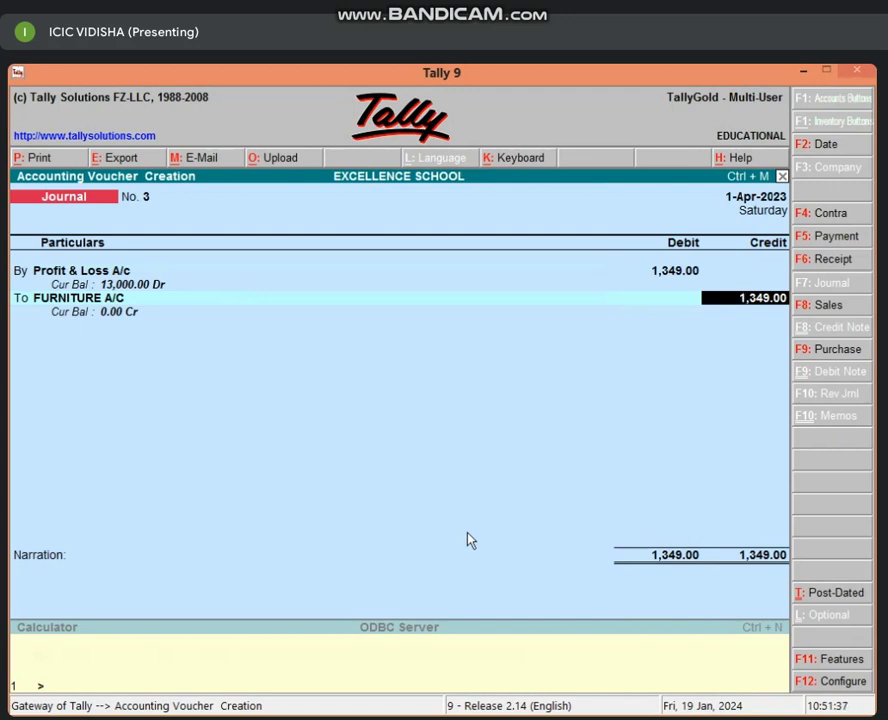
pyautogui.press('Return')
pyautogui.press('Return')
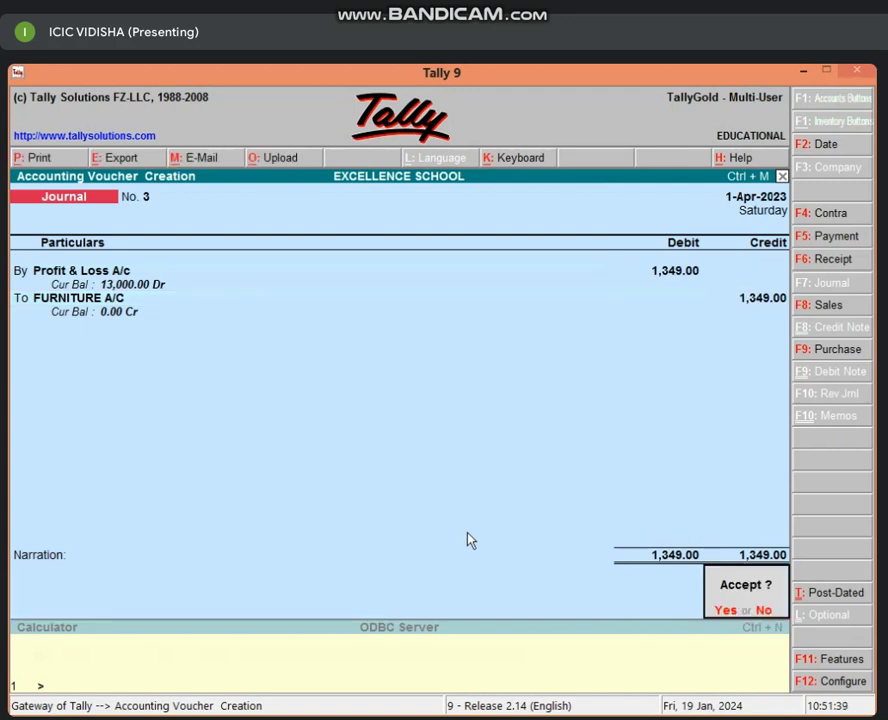
pyautogui.press('Return')
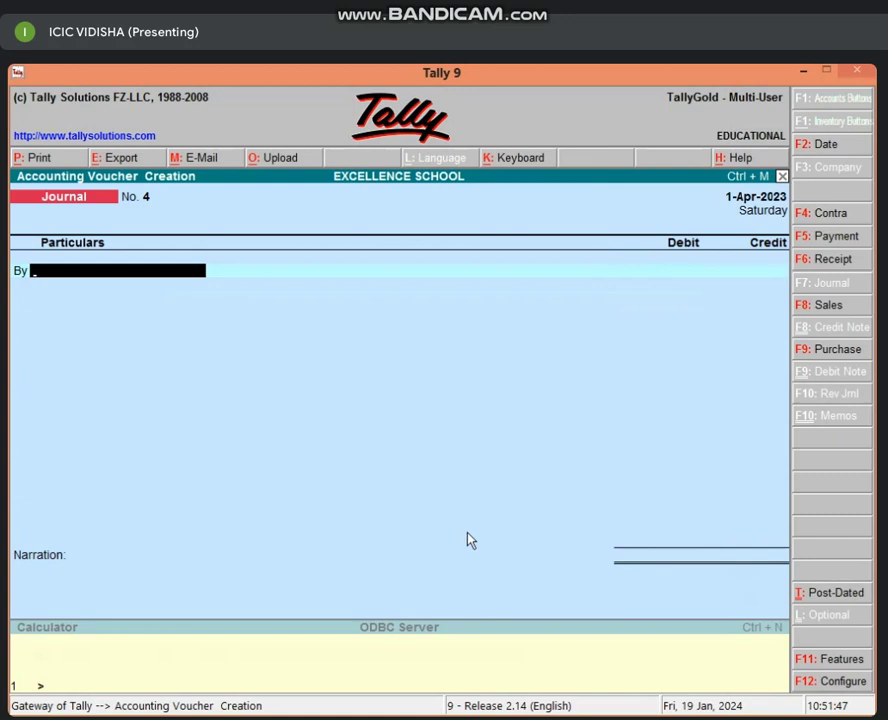
# - Try a journal voucher debiting FURNITURE A/C with 1000 and crediting Profit & Loss A/c, and quit it without saving
pyautogui.write('F')
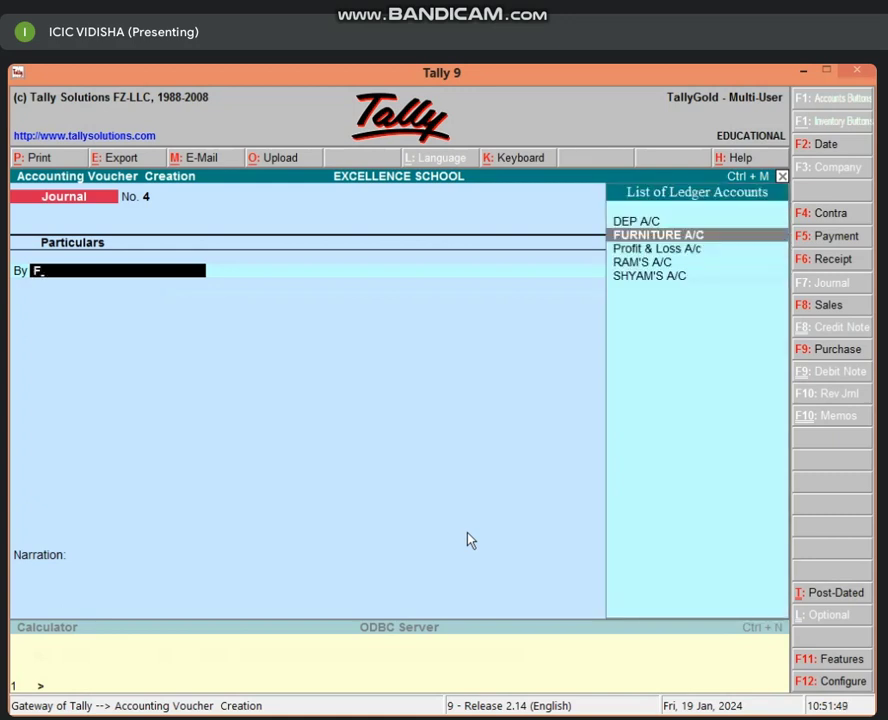
pyautogui.press('Return')
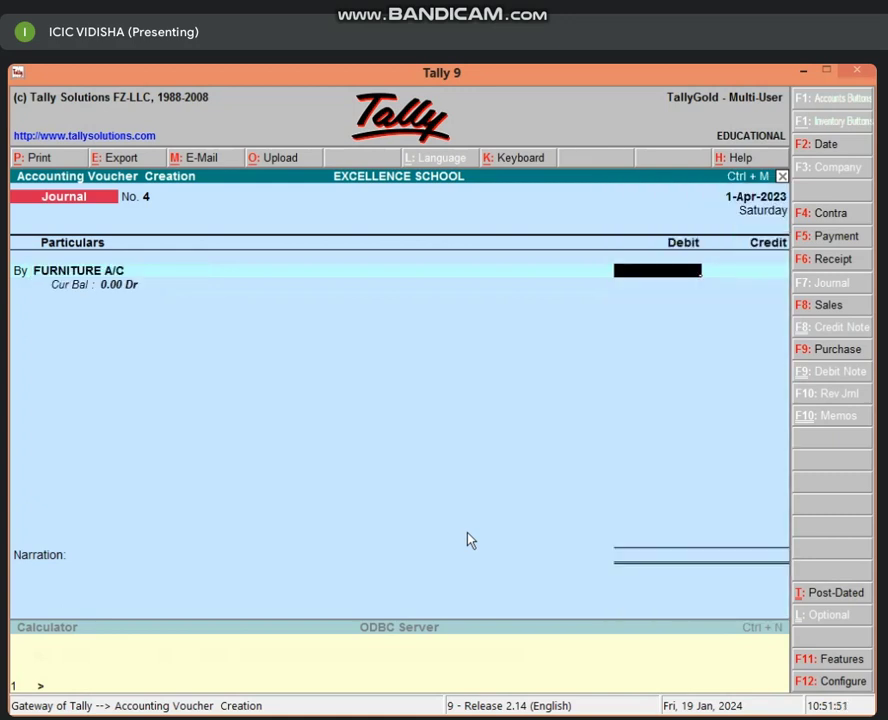
pyautogui.write('1000')
pyautogui.press('Return')
pyautogui.press('Return')
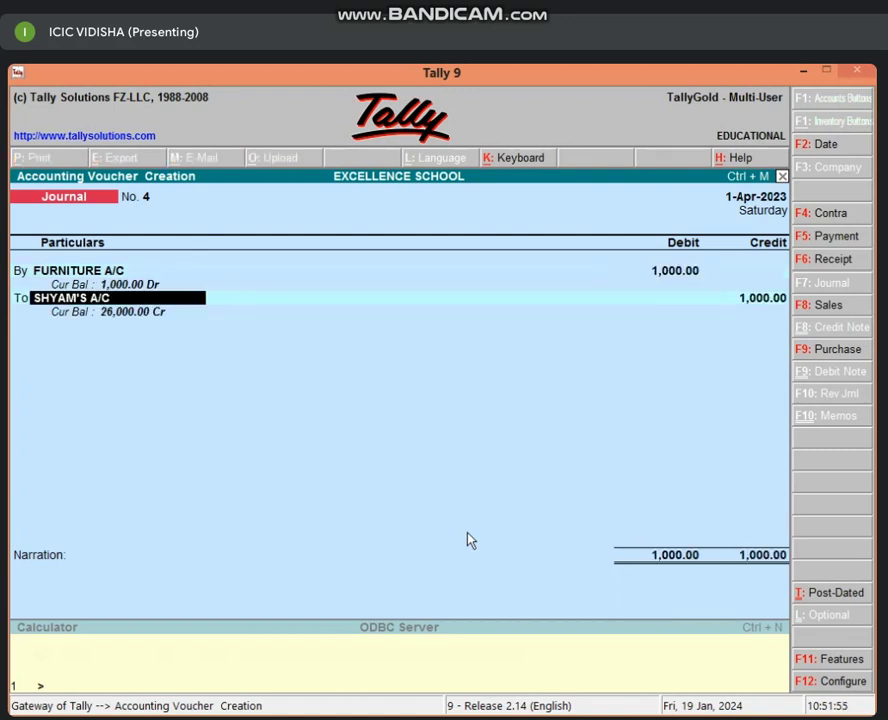
pyautogui.write('P')
pyautogui.press('Return')
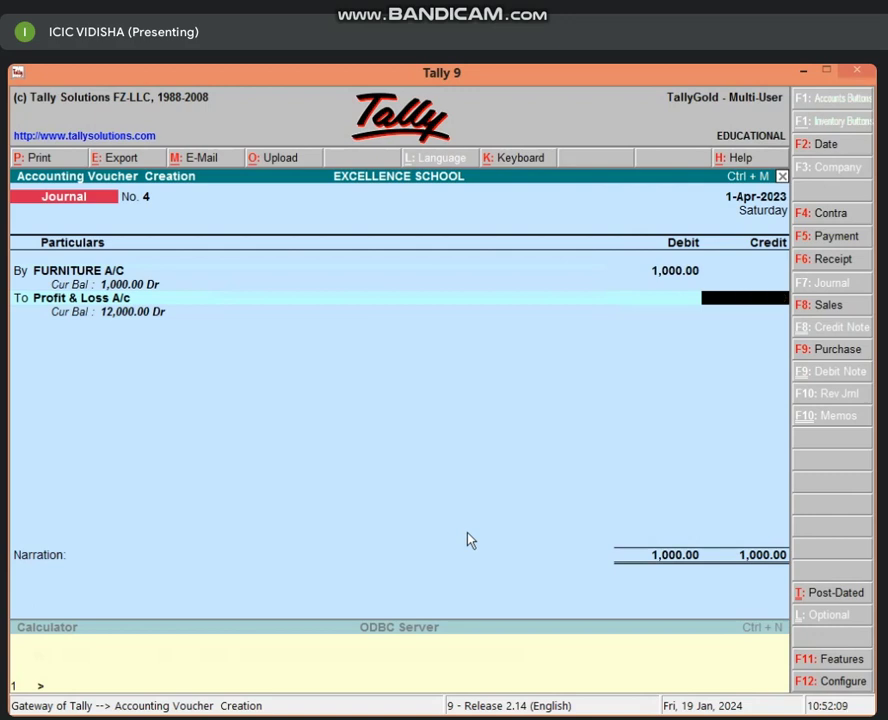
pyautogui.press('Escape')
pyautogui.press('y')
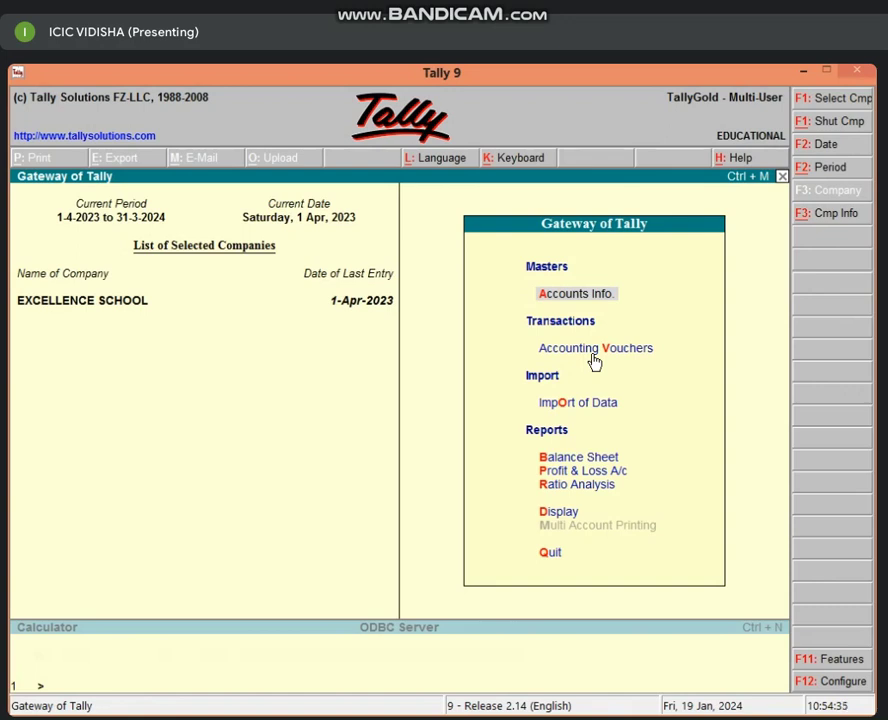
# - Start a payment voucher and debit FURNITURE A/C with 75000
pyautogui.click(594, 350)
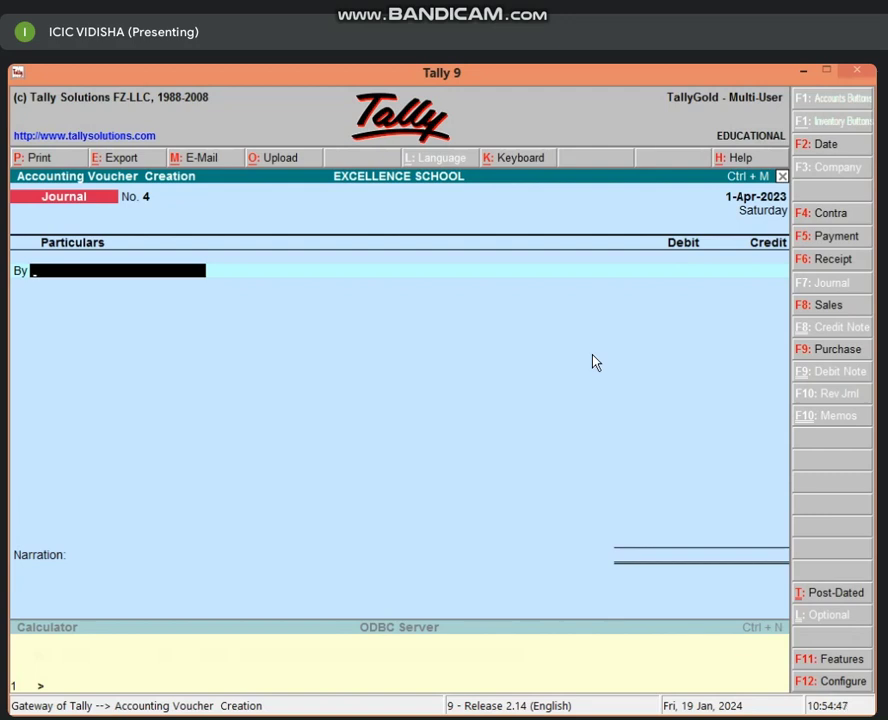
pyautogui.press('F5')
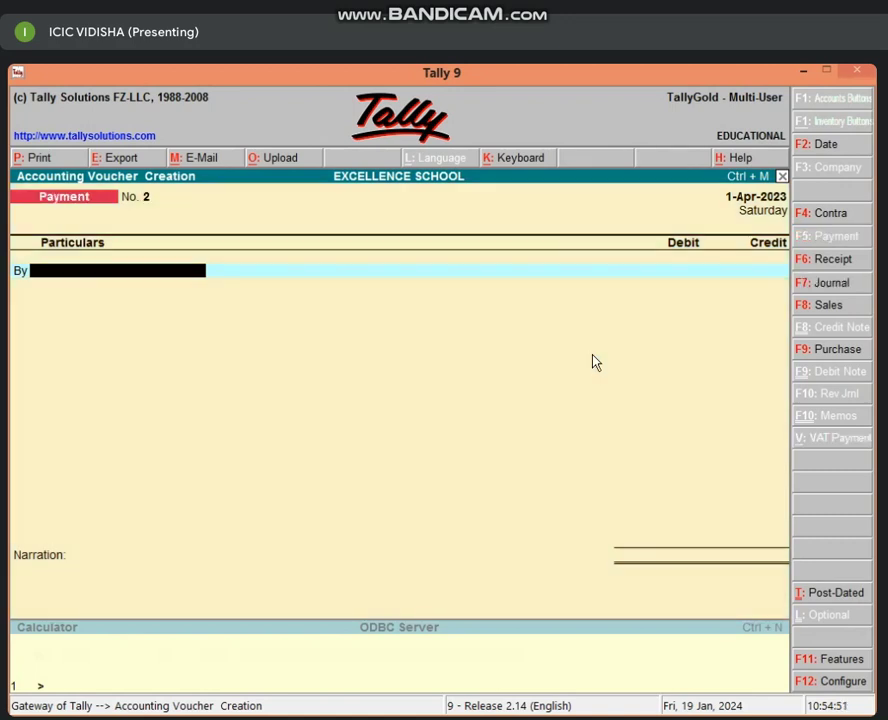
pyautogui.write('F')
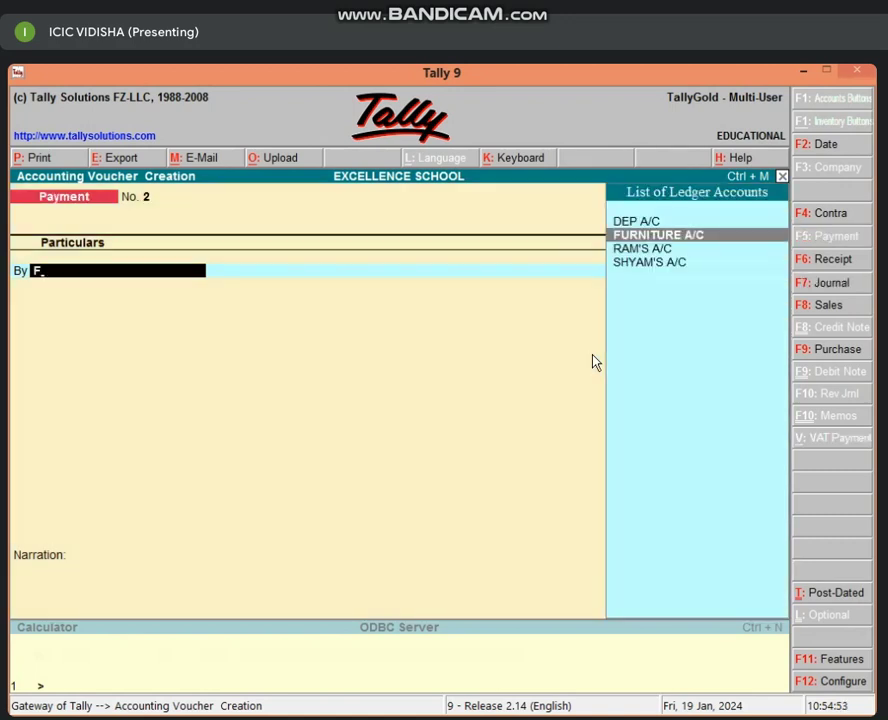
pyautogui.press('Return')
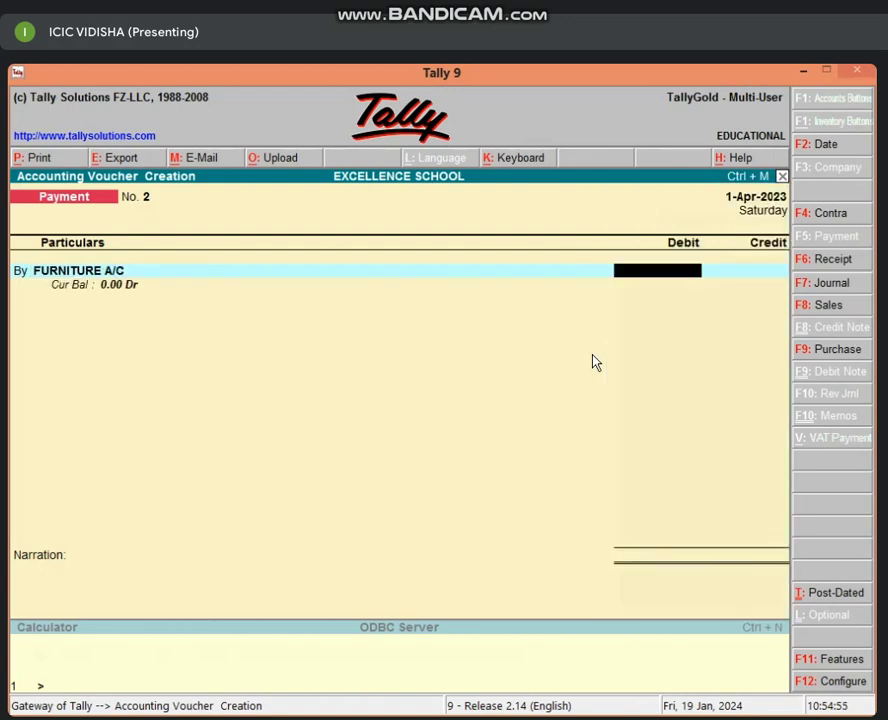
pyautogui.write('25000')
pyautogui.press('Return')
pyautogui.press('Return')
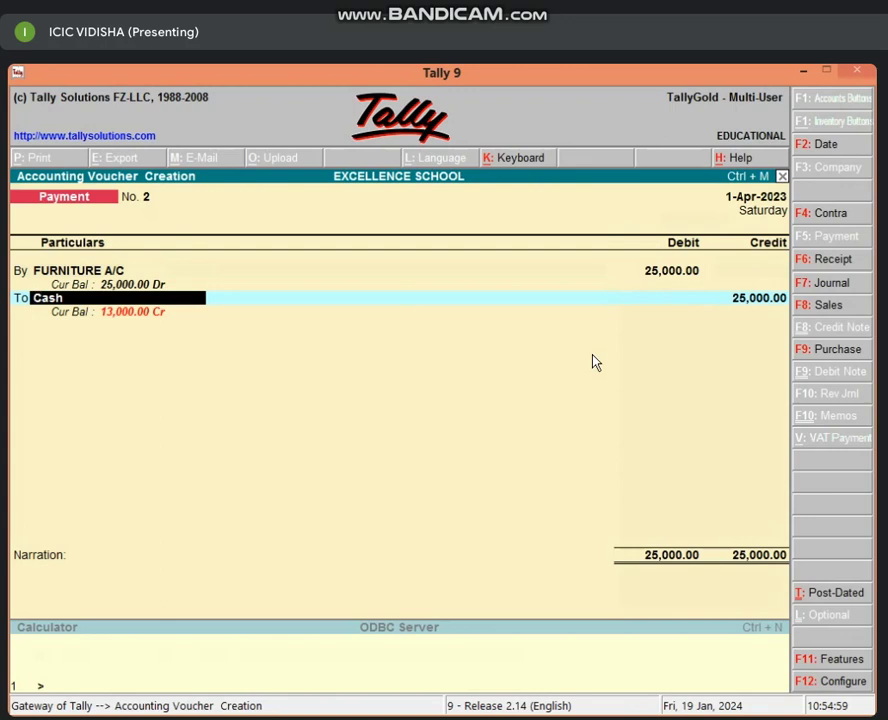
pyautogui.press('BackSpace')
pyautogui.write('75')
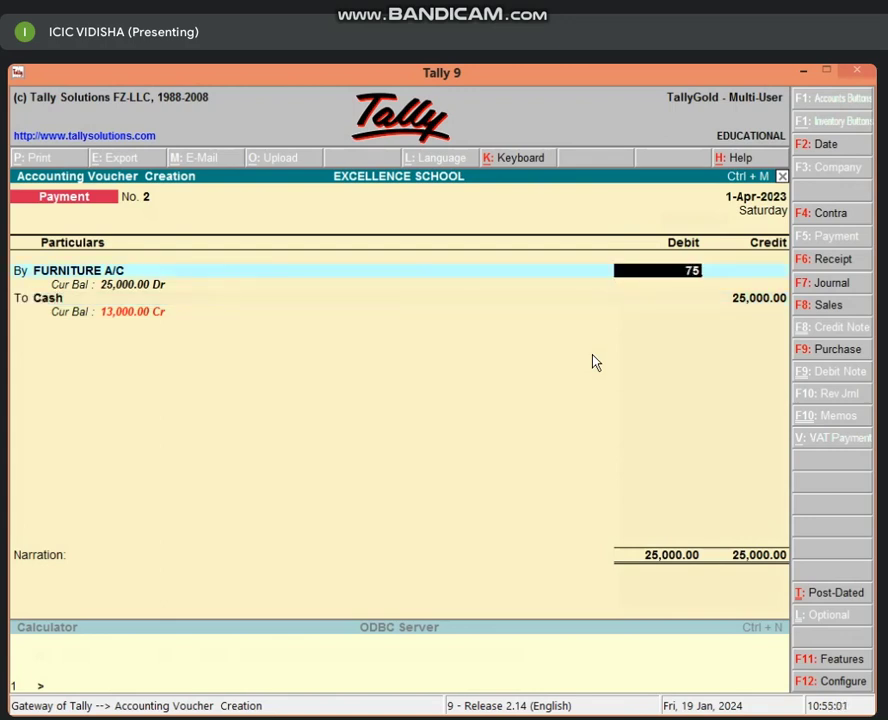
pyautogui.write('000')
pyautogui.press('Return')
# - Credit Cash with 75,000.00 and save the payment voucher without a narration
pyautogui.press('Return')
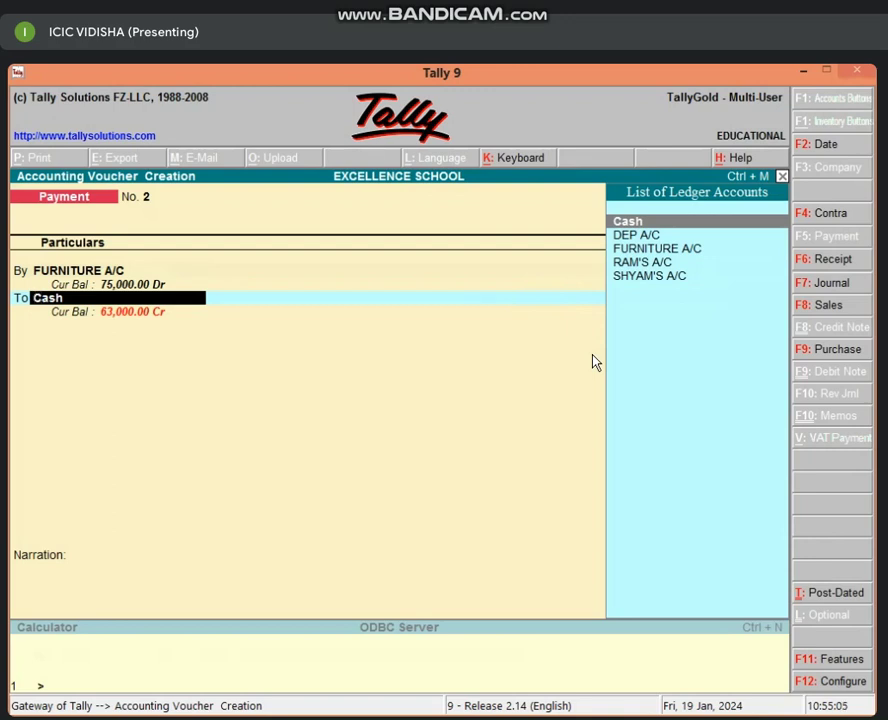
pyautogui.press('Return')
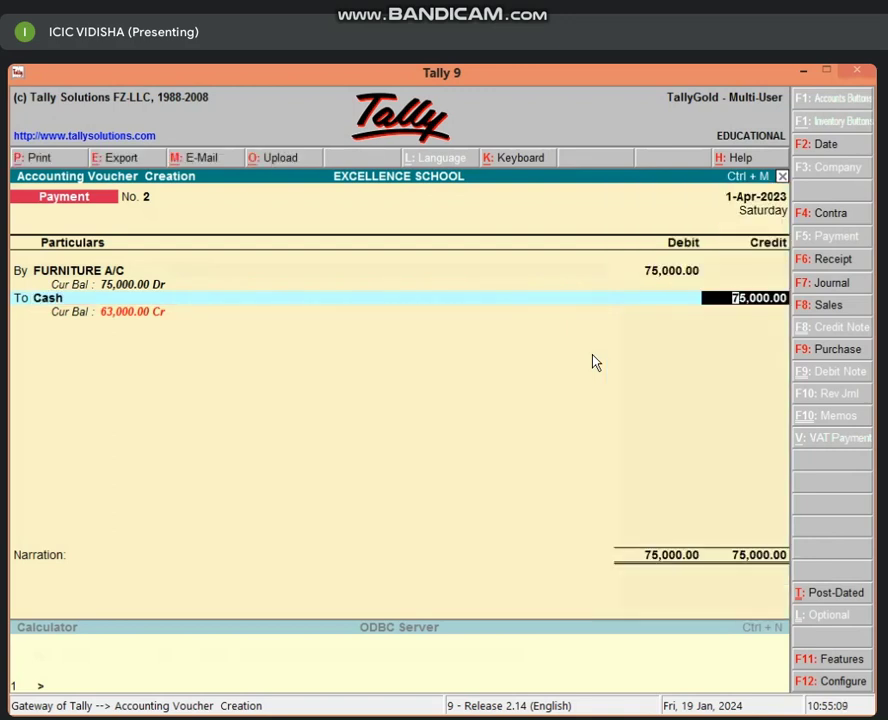
pyautogui.press('Return')
pyautogui.press('Return')
pyautogui.press('Return')
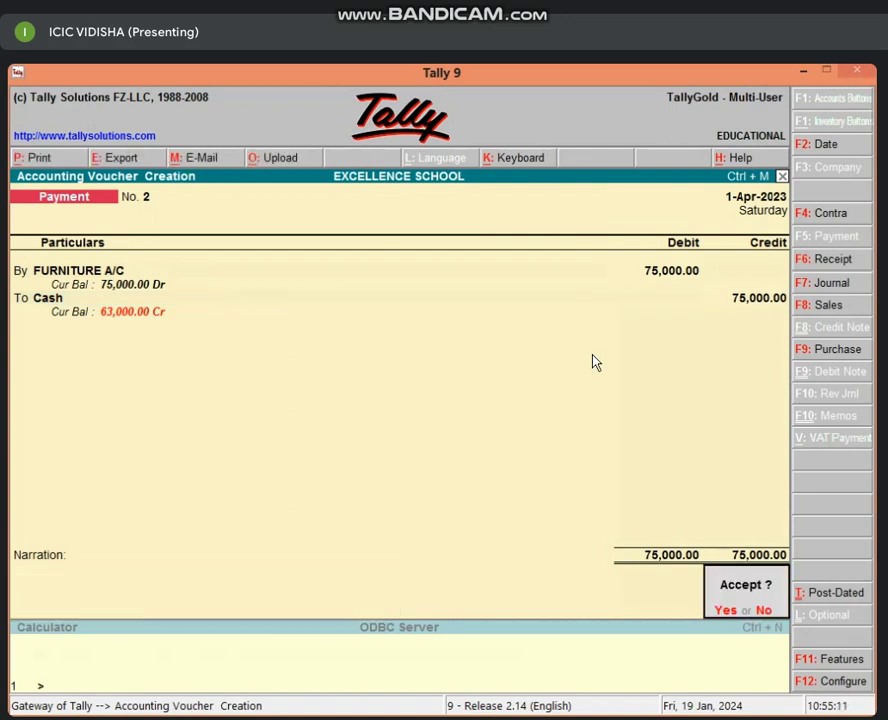
pyautogui.press('Return')
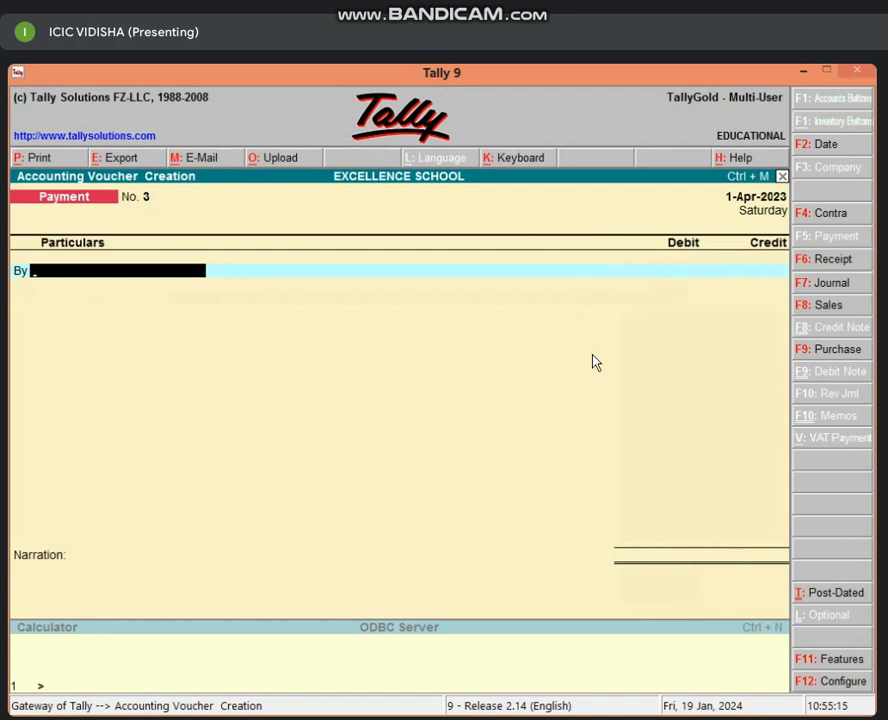
# - Start a journal voucher with DEP A/C as the account to debit
pyautogui.press('F7')
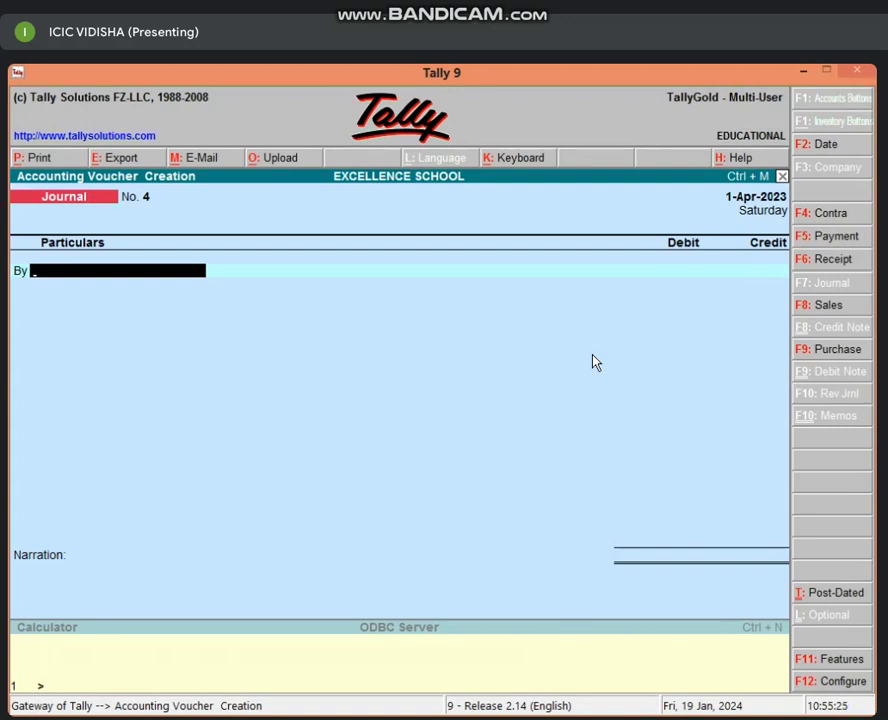
pyautogui.write('D')
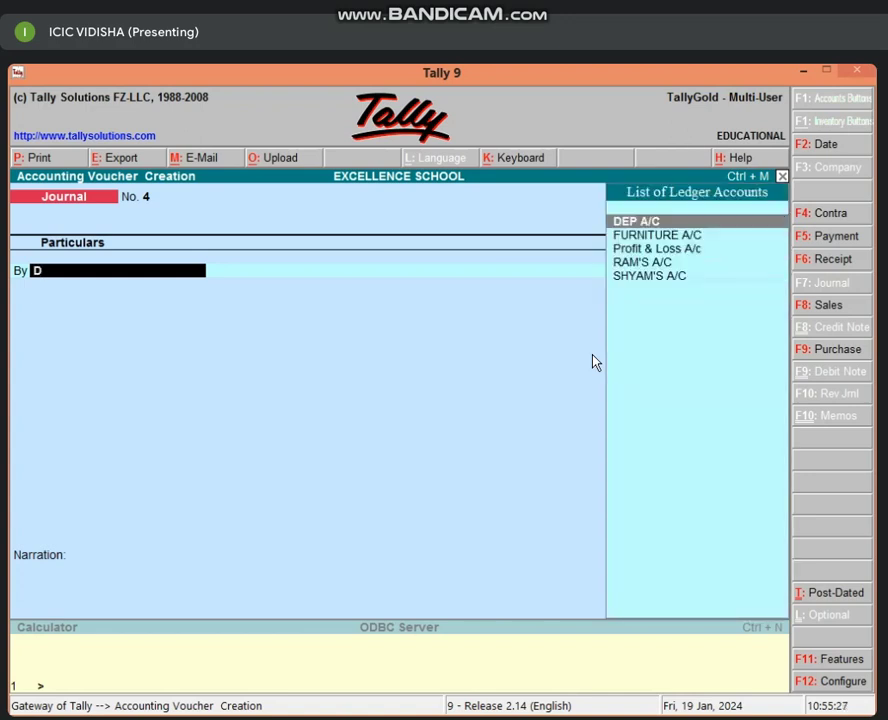
pyautogui.press('Return')
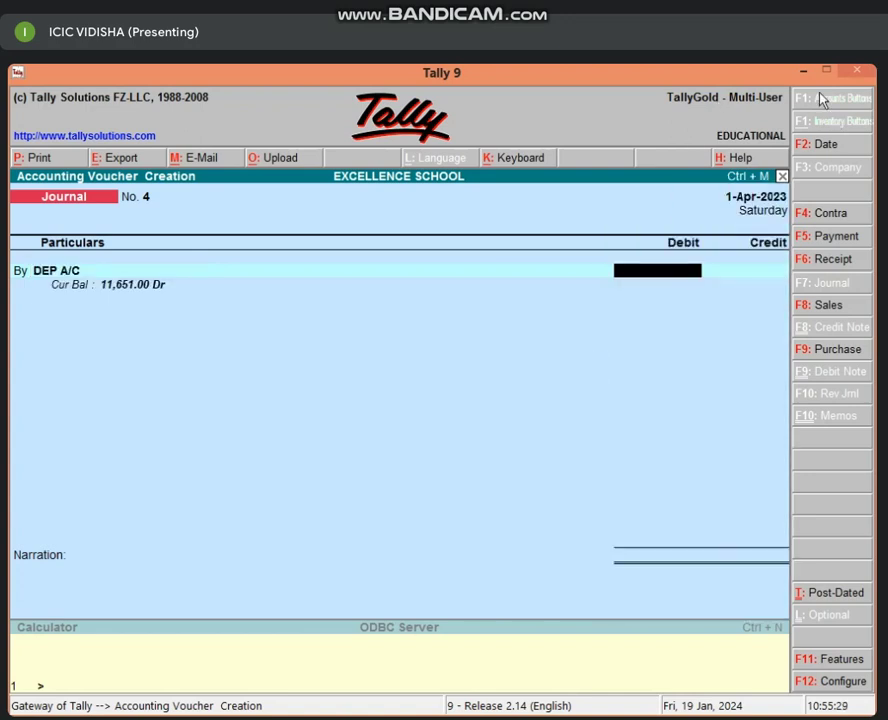